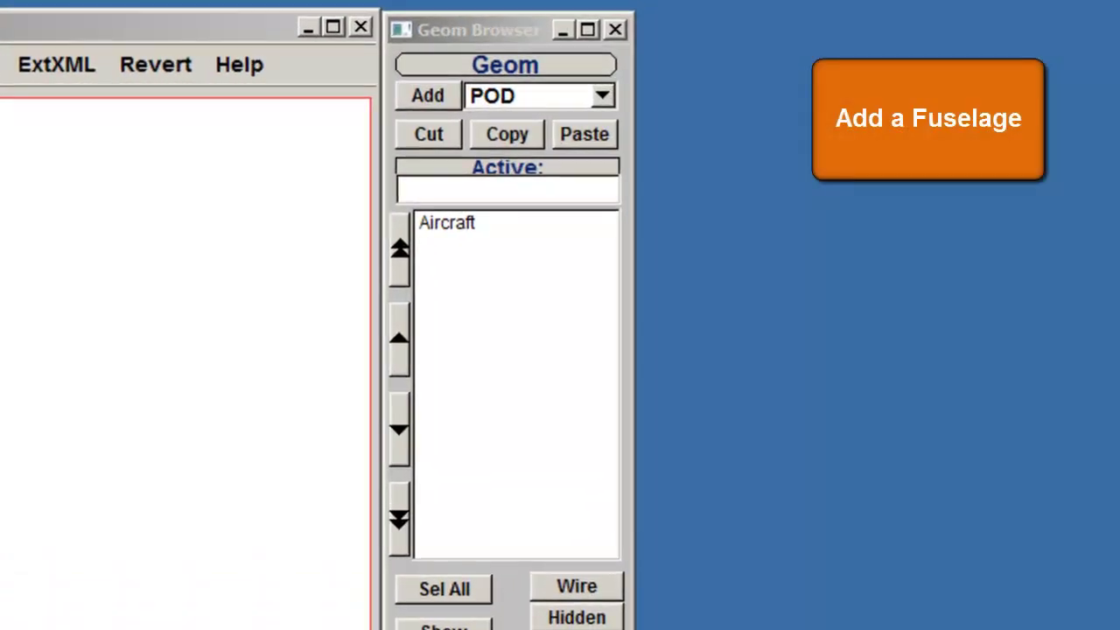
- Add a fuselage component of type FUSE to the aircraft
click(612, 108)
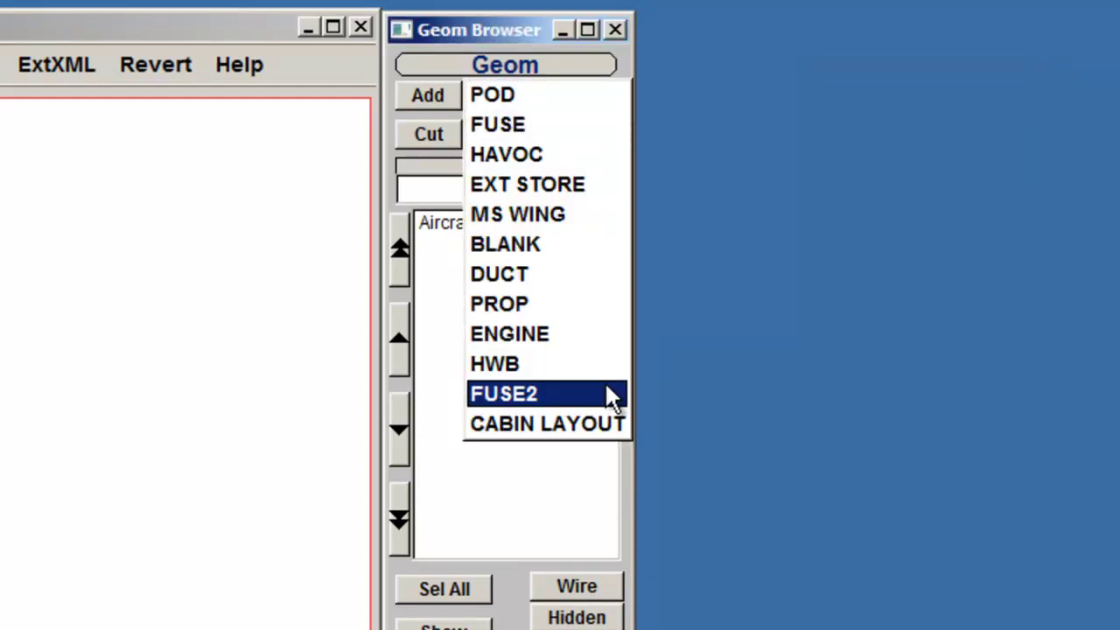
click(615, 123)
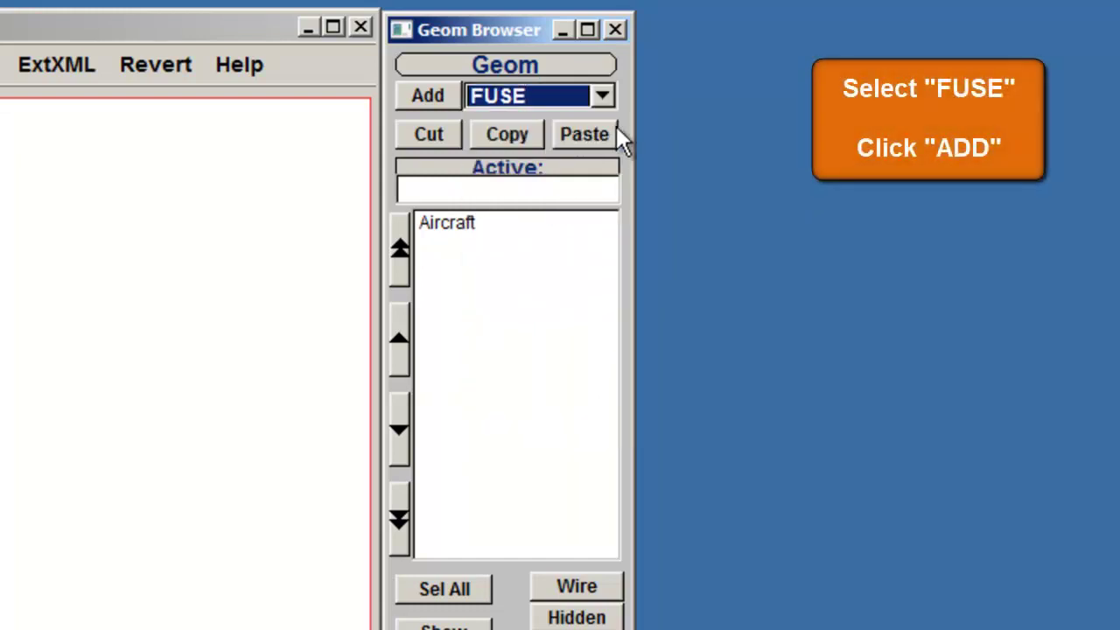
click(429, 100)
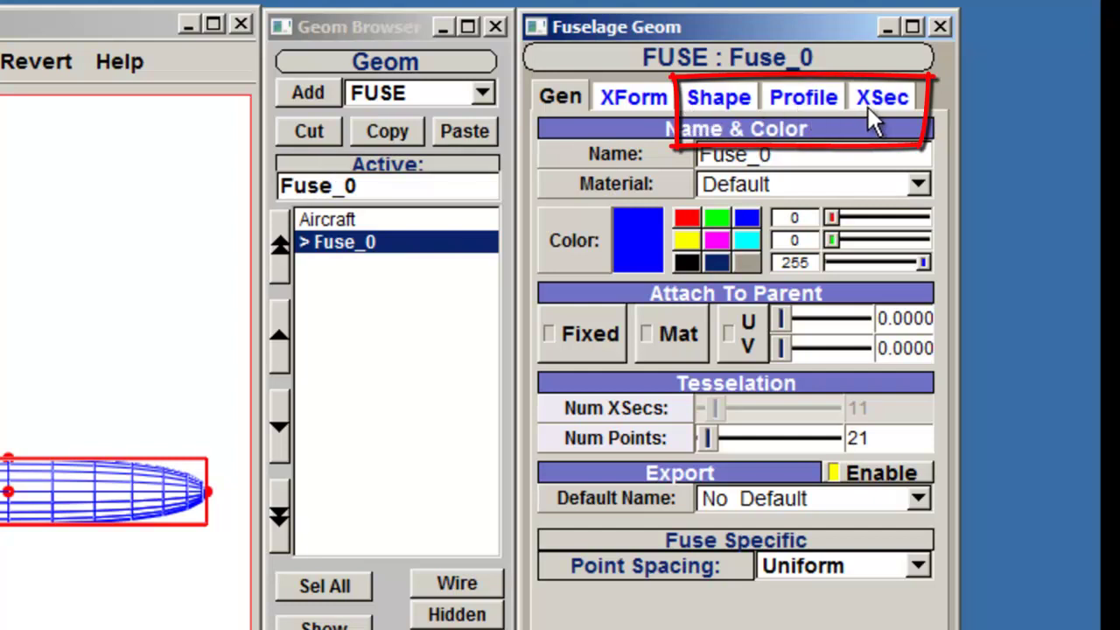
- Shorten the fuselage to a length of about 23.81, and switch its inner mold line on and back off
click(713, 102)
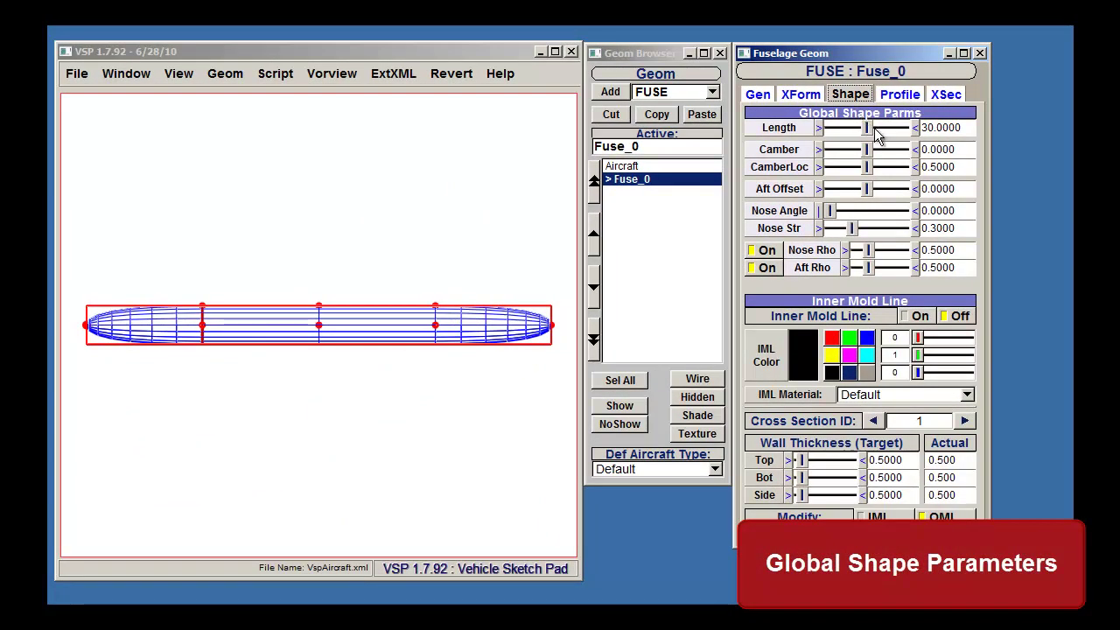
drag(868, 129, 875, 160)
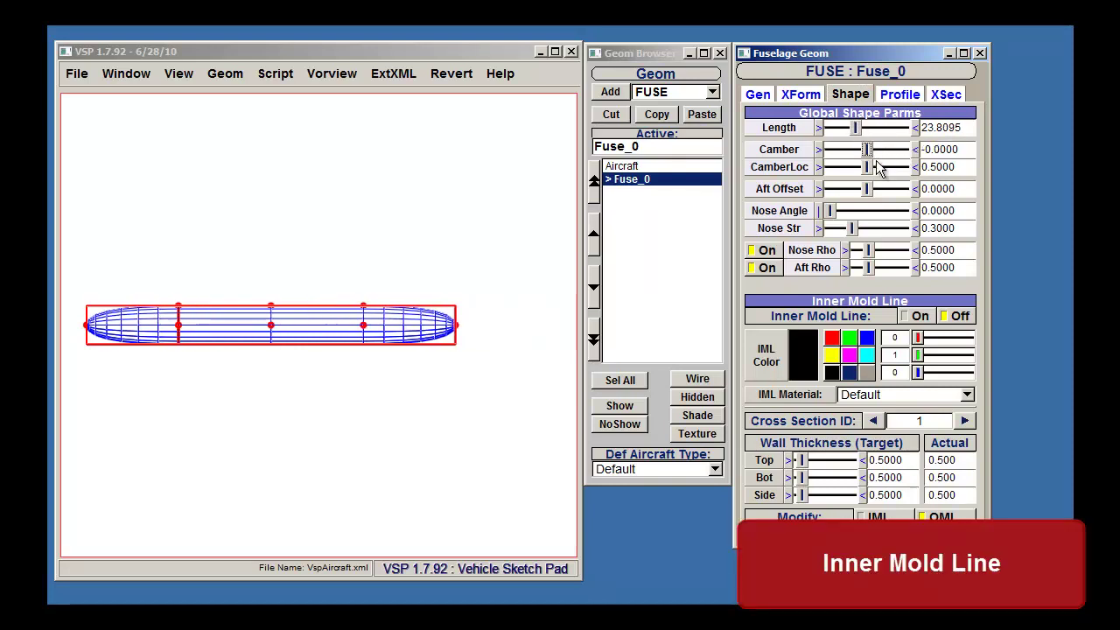
click(914, 315)
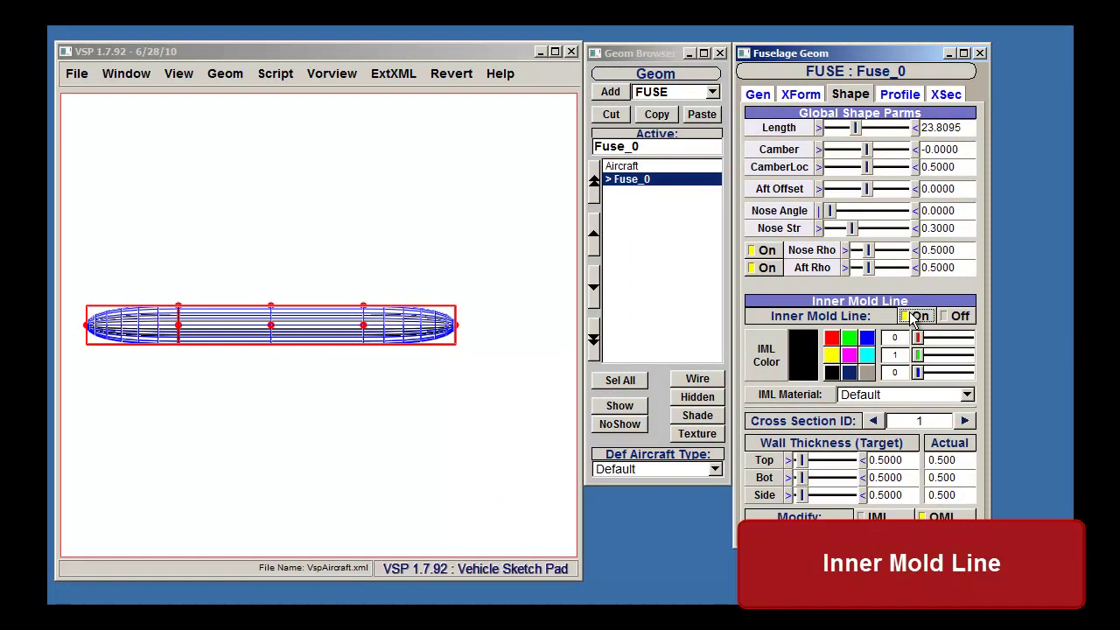
click(956, 318)
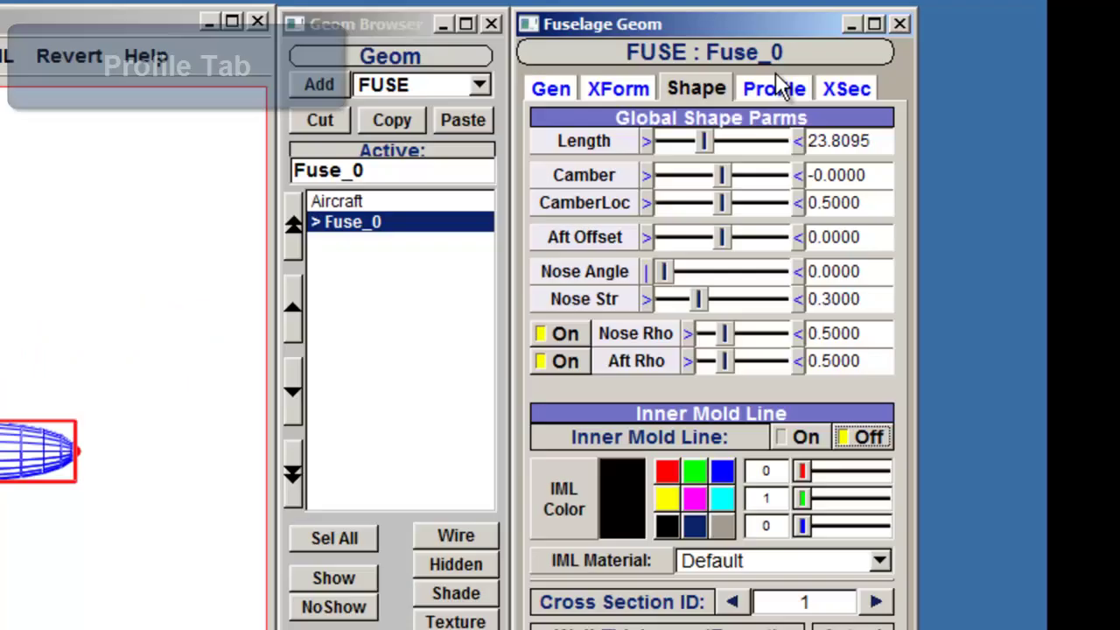
- Review the fuselage's profile parameters and its cross-section parameters
click(901, 92)
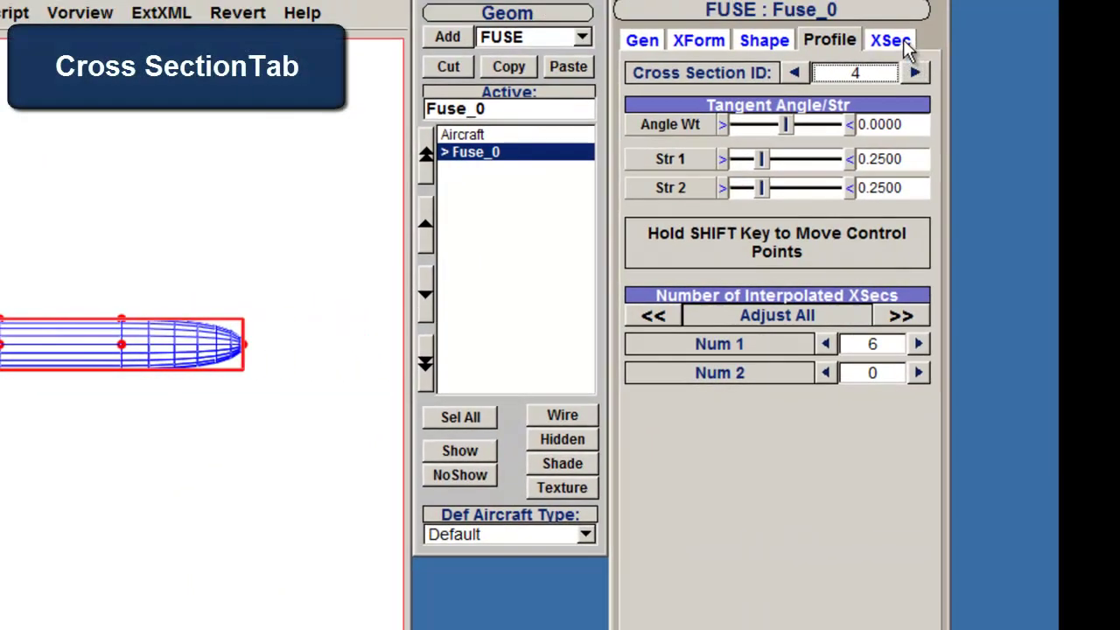
click(904, 44)
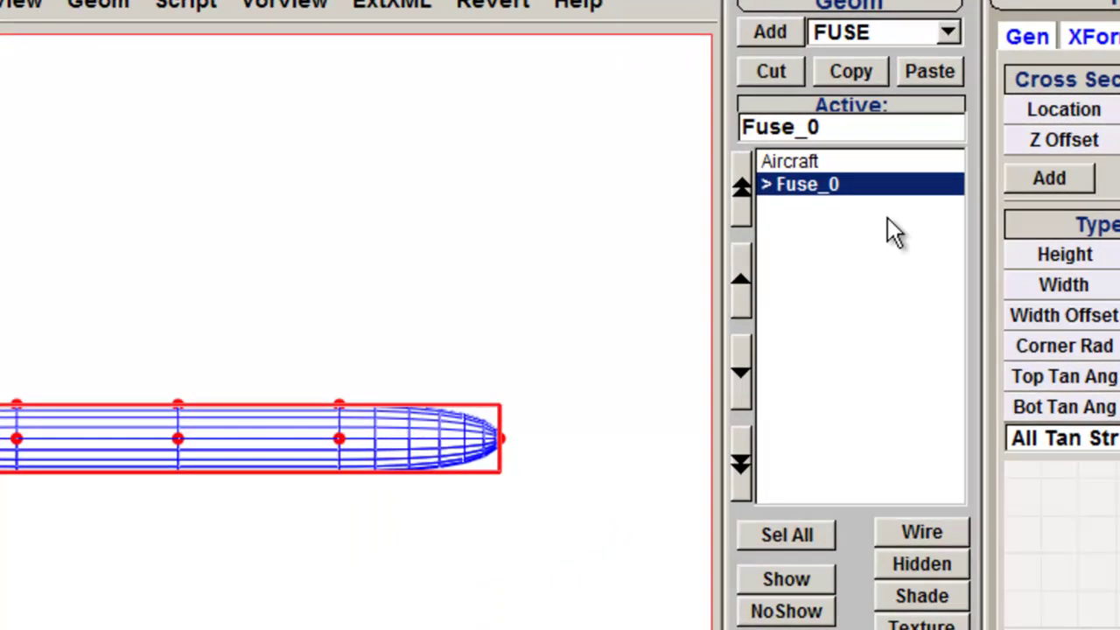
- Hide the existing fuselage and add a second one of type FUSE2 to the aircraft, bringing up its shape parameters
click(833, 188)
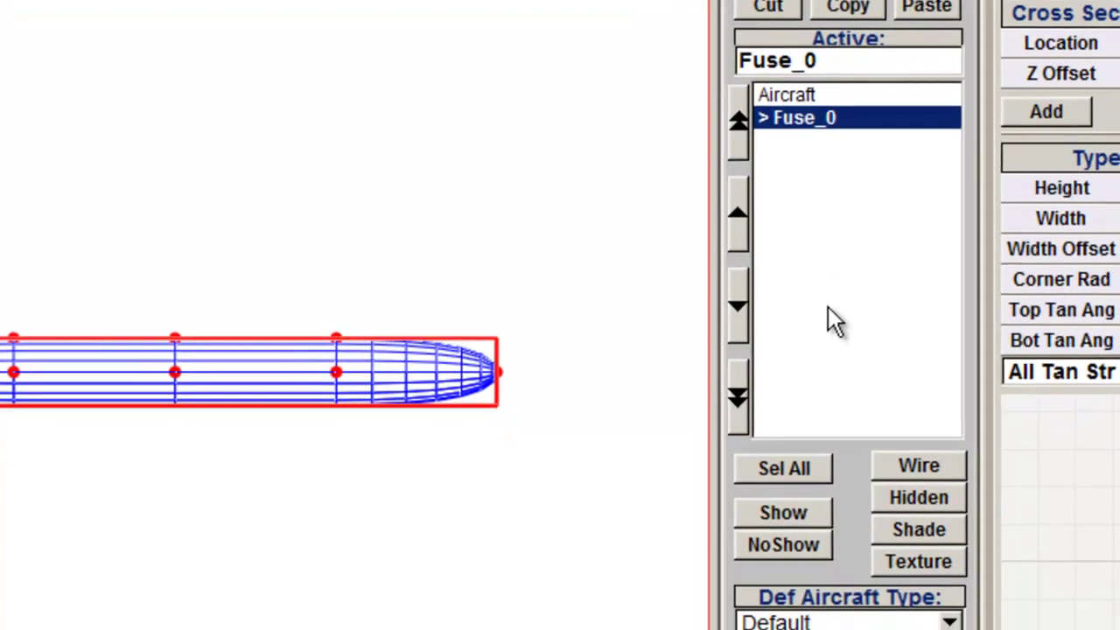
click(783, 547)
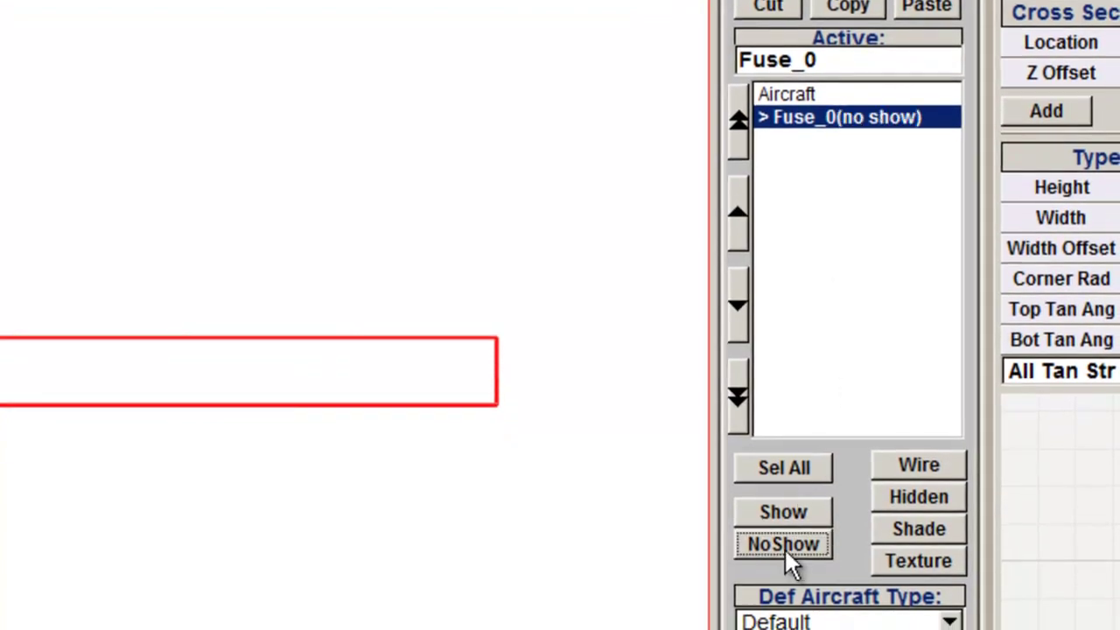
click(840, 101)
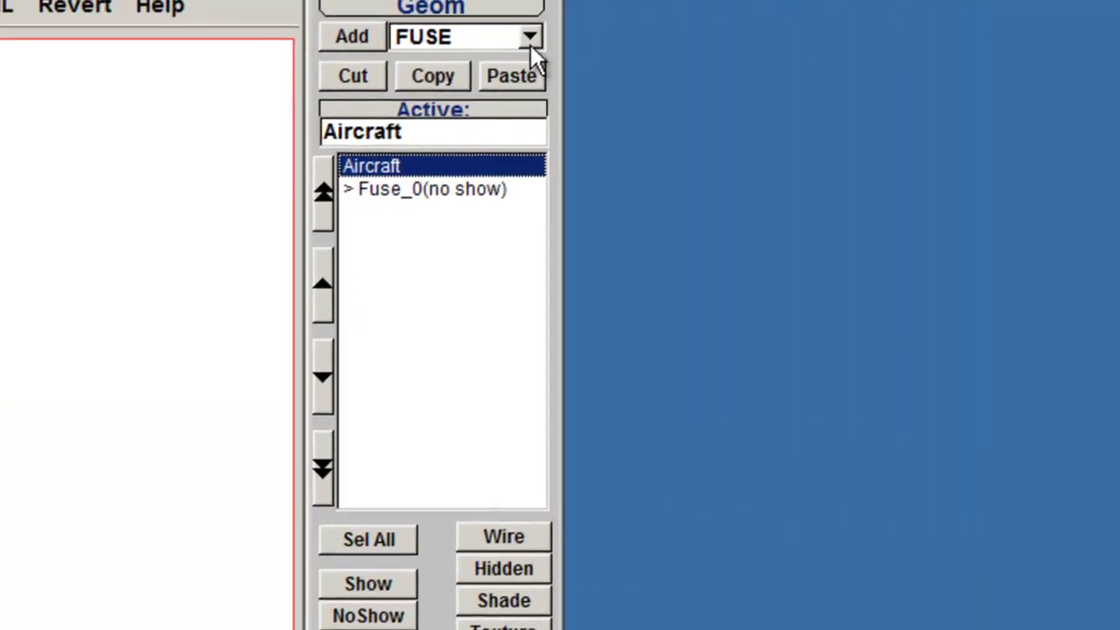
click(530, 43)
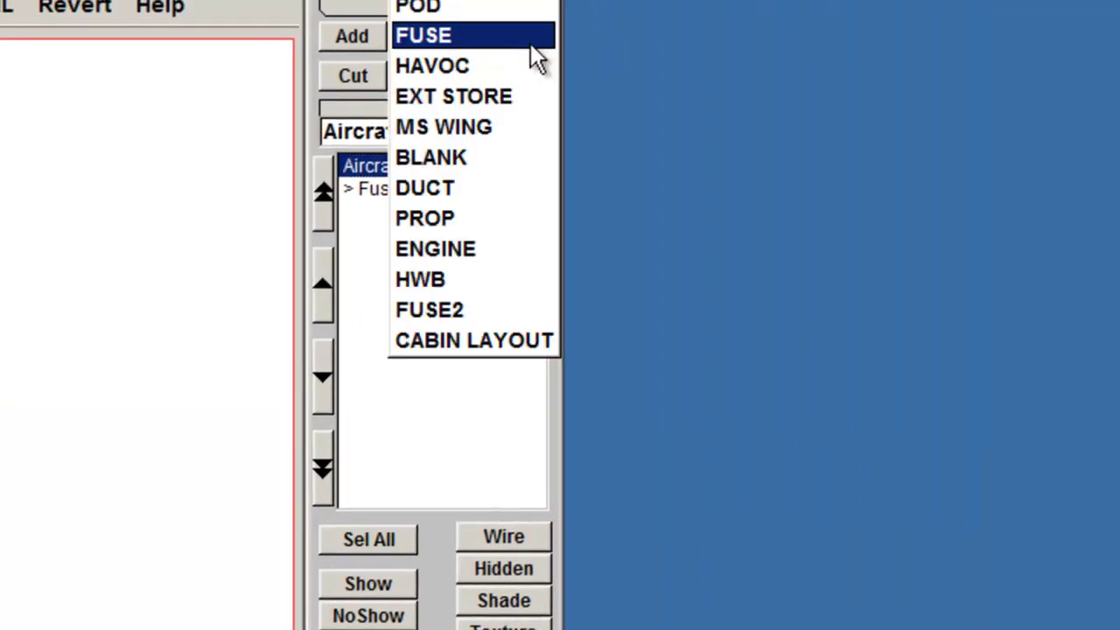
click(504, 313)
click(354, 37)
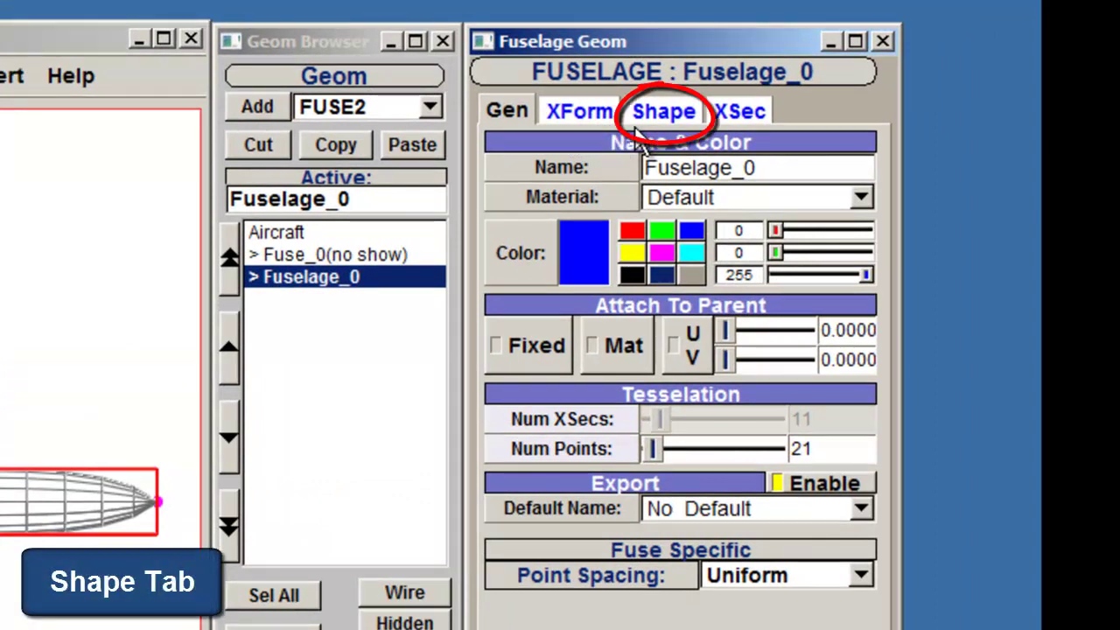
click(663, 118)
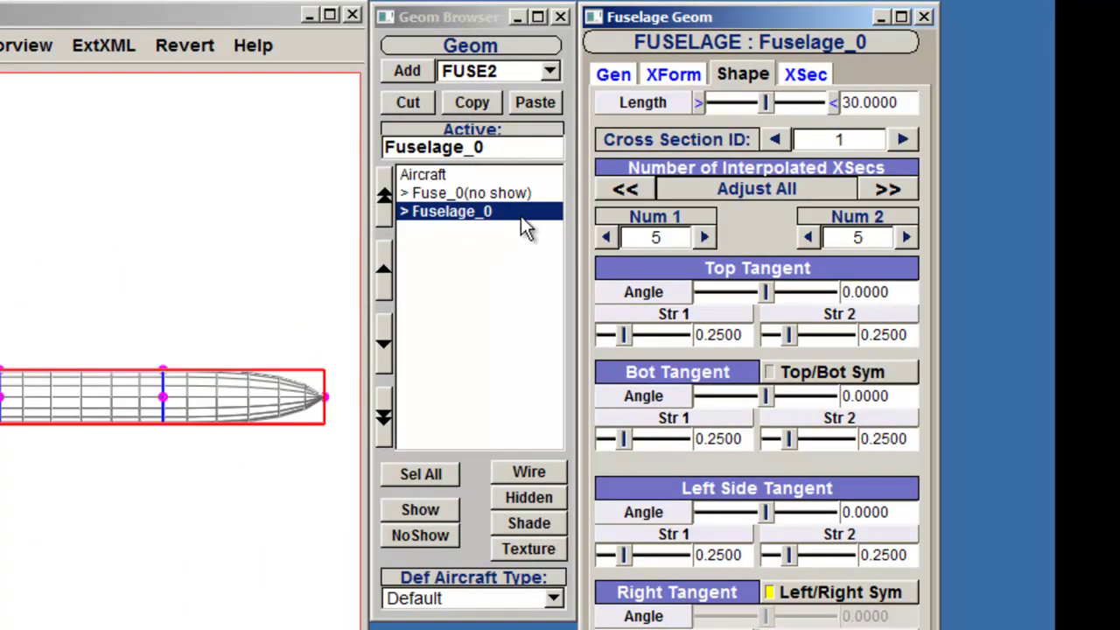
- Cut the FUSE2 fuselage from the aircraft and make the hidden first fuselage visible again
click(408, 102)
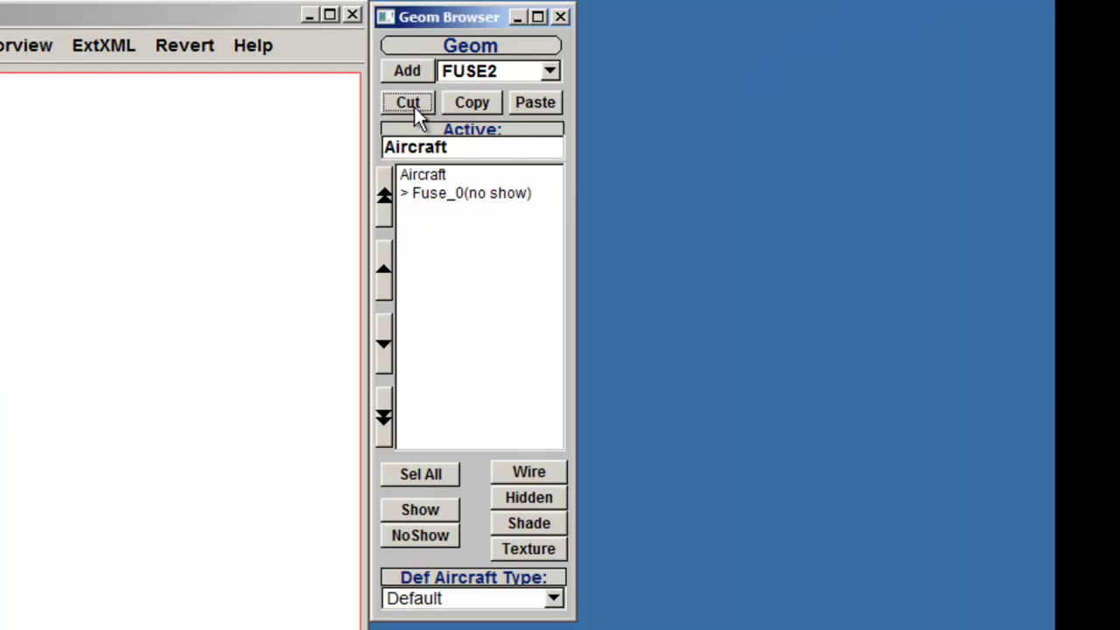
click(468, 193)
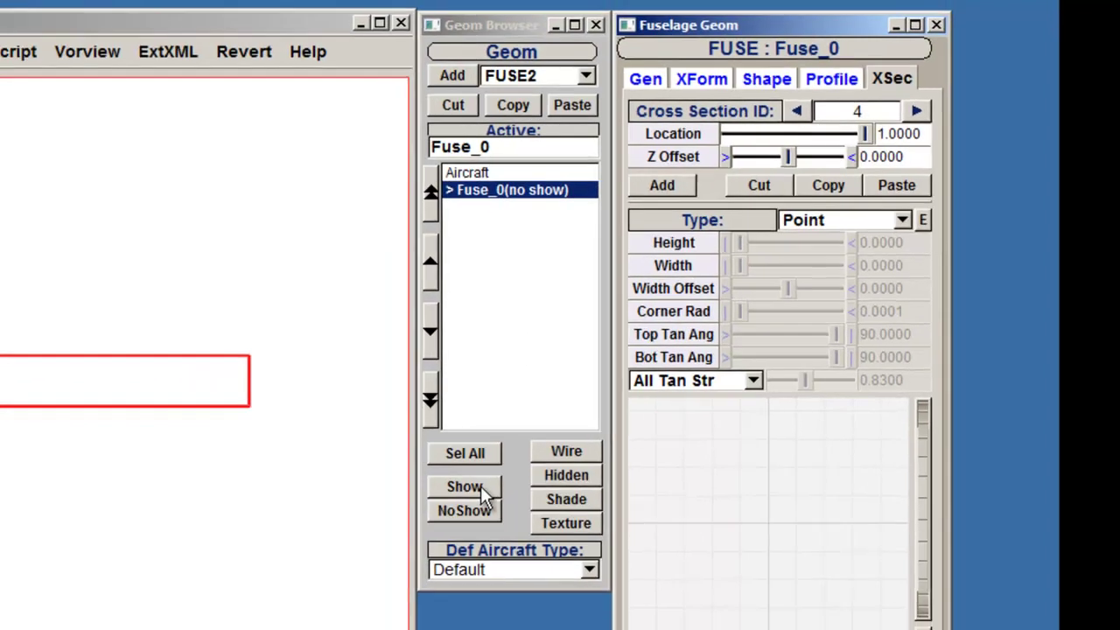
click(438, 510)
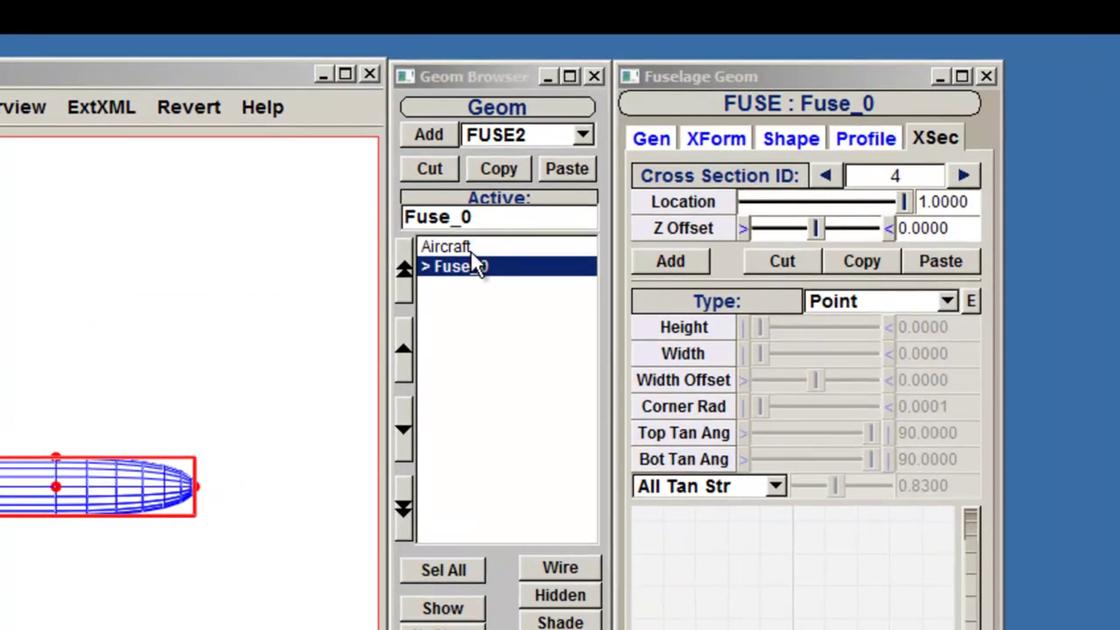
- Add a multi-section wing of type MS WING to the aircraft and display the model in the angled 3D view
click(543, 215)
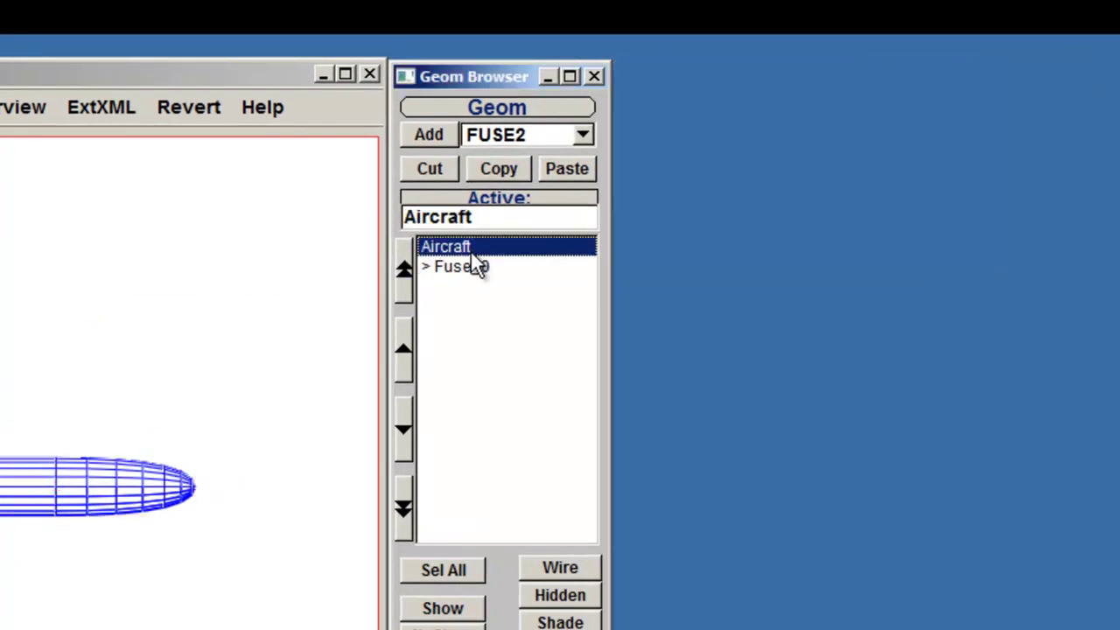
click(583, 133)
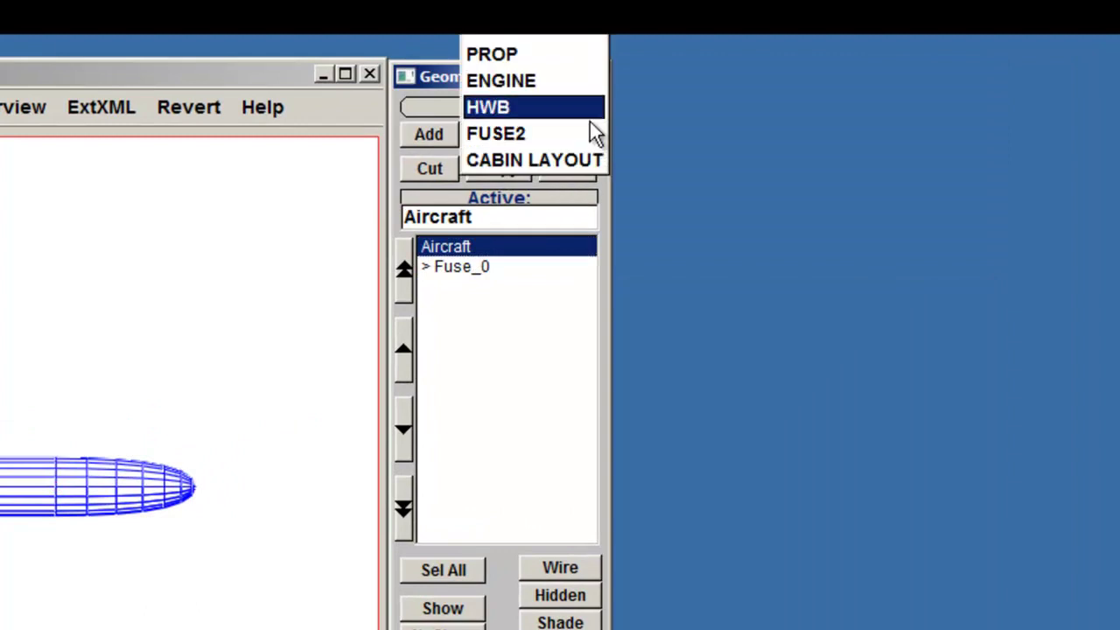
click(563, 84)
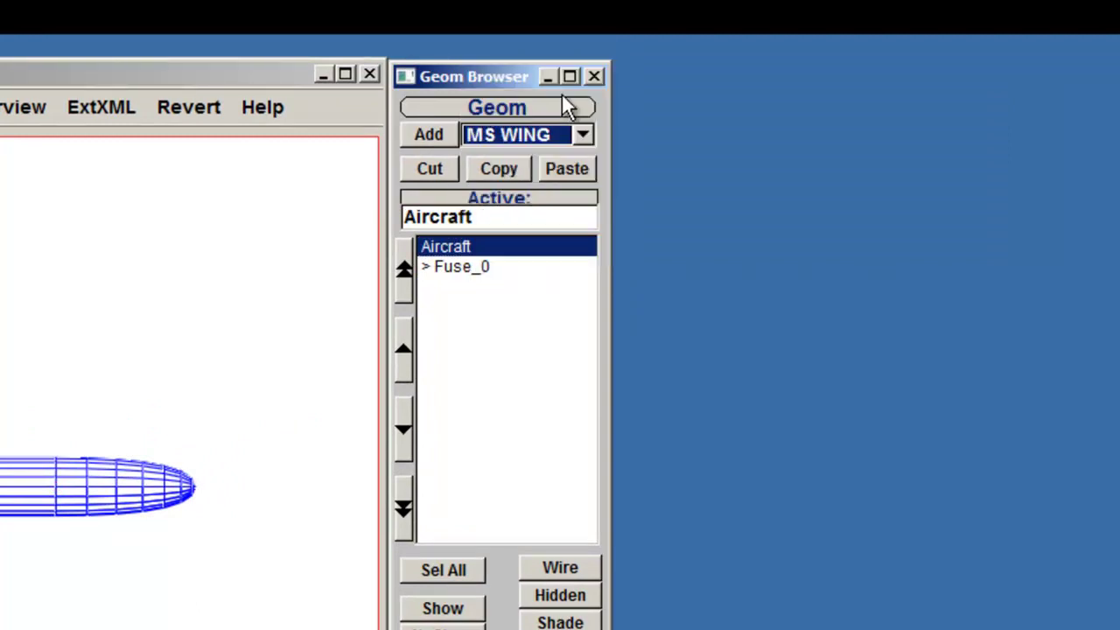
click(461, 127)
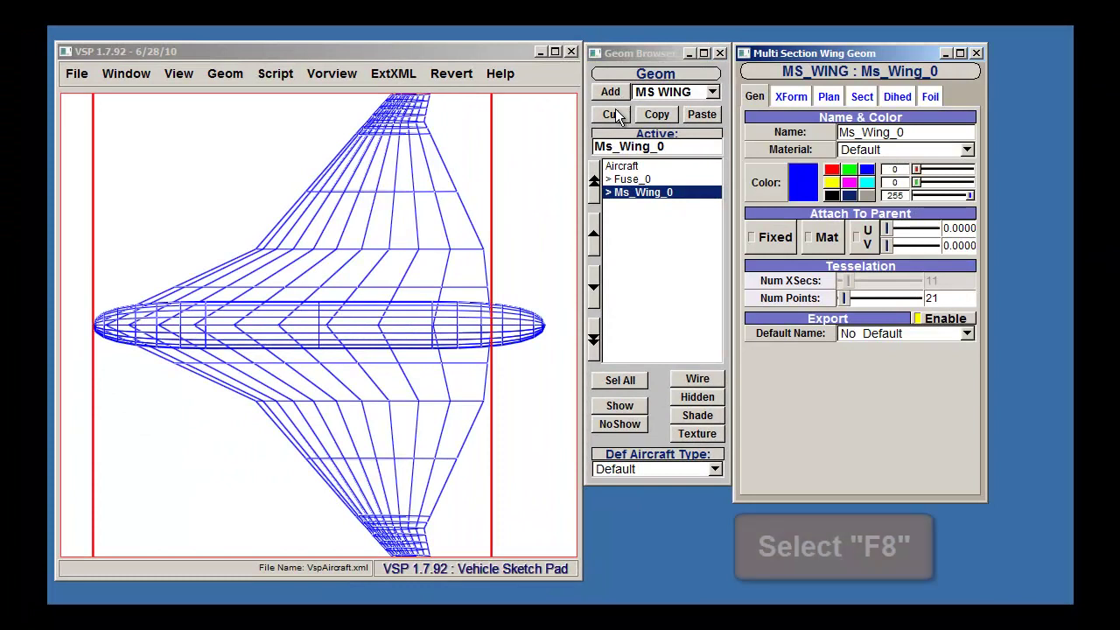
key(F8)
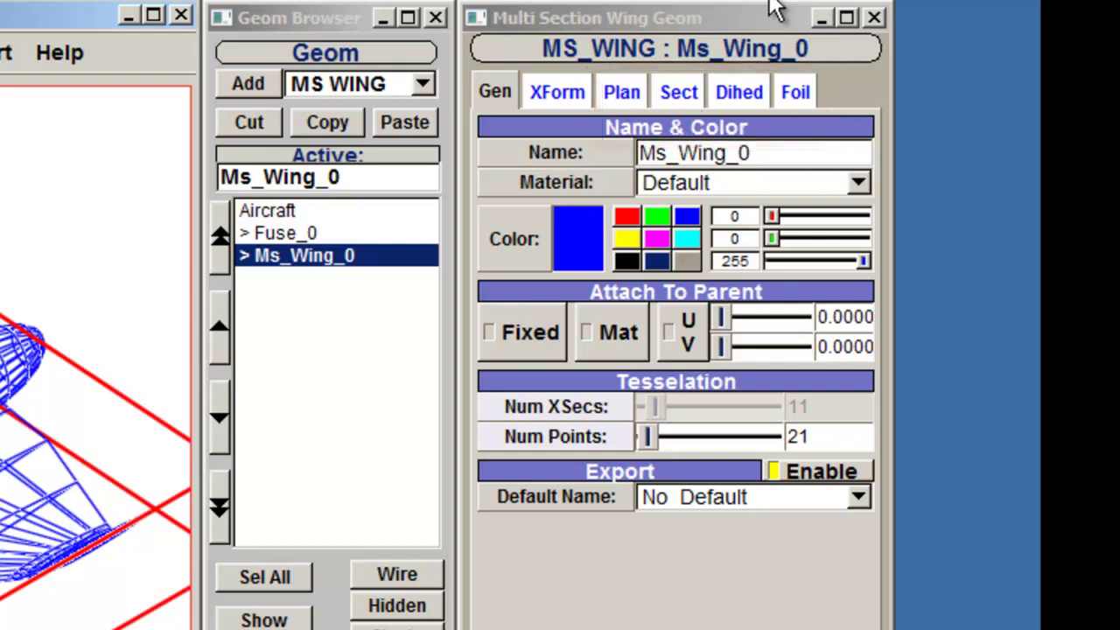
- Adjust the overall span of the wing in its total planform parameters
click(623, 92)
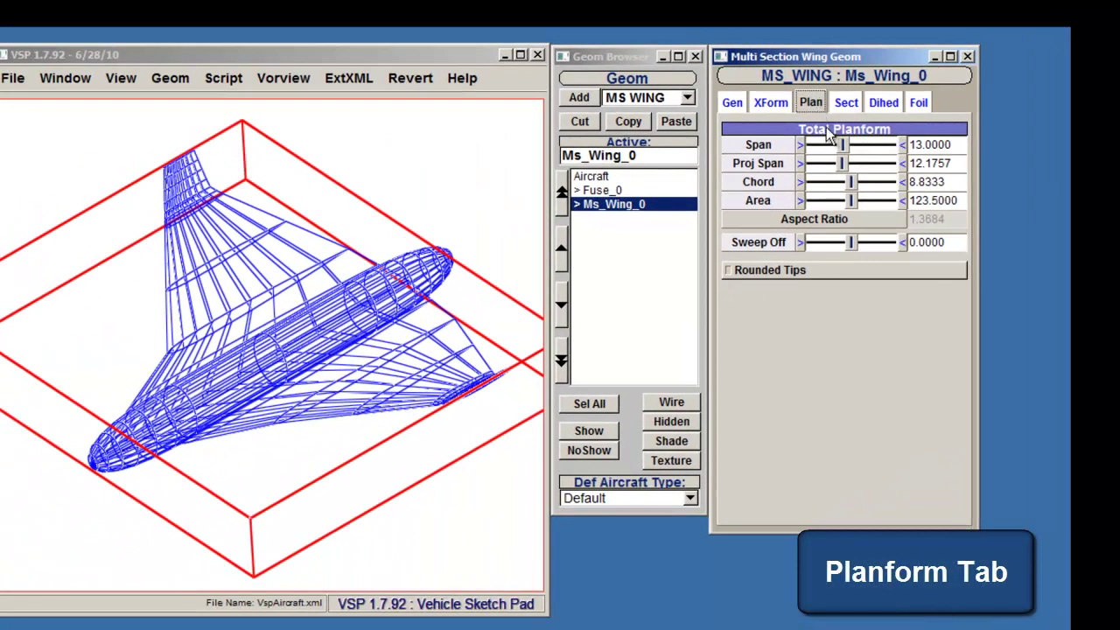
drag(841, 145, 829, 204)
- Review the wing's section, dihedral and airfoil parameters
click(853, 103)
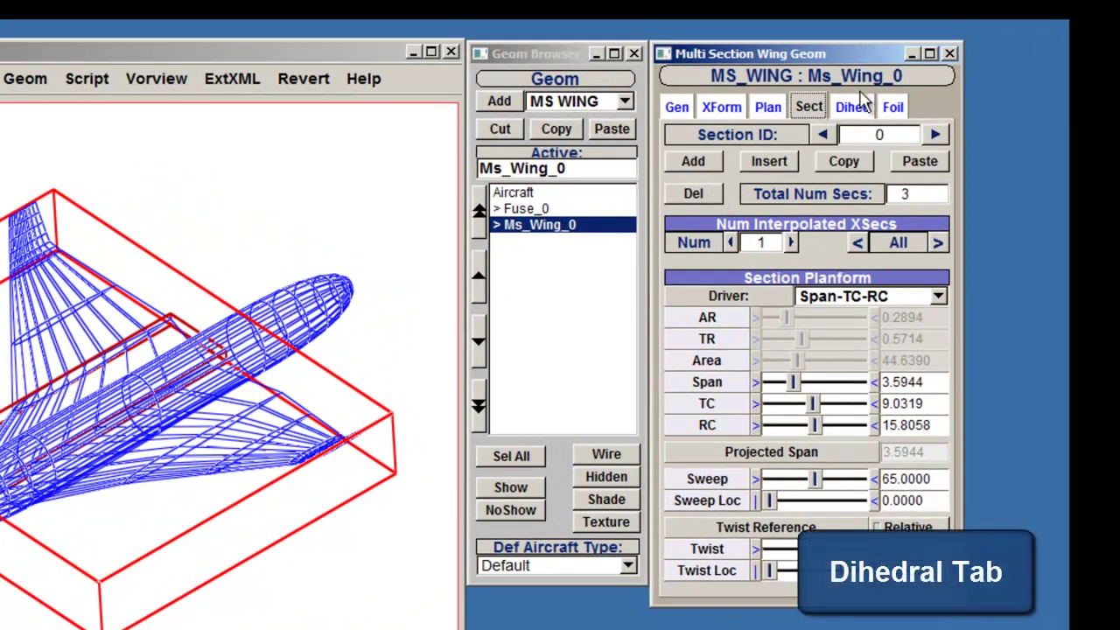
click(853, 106)
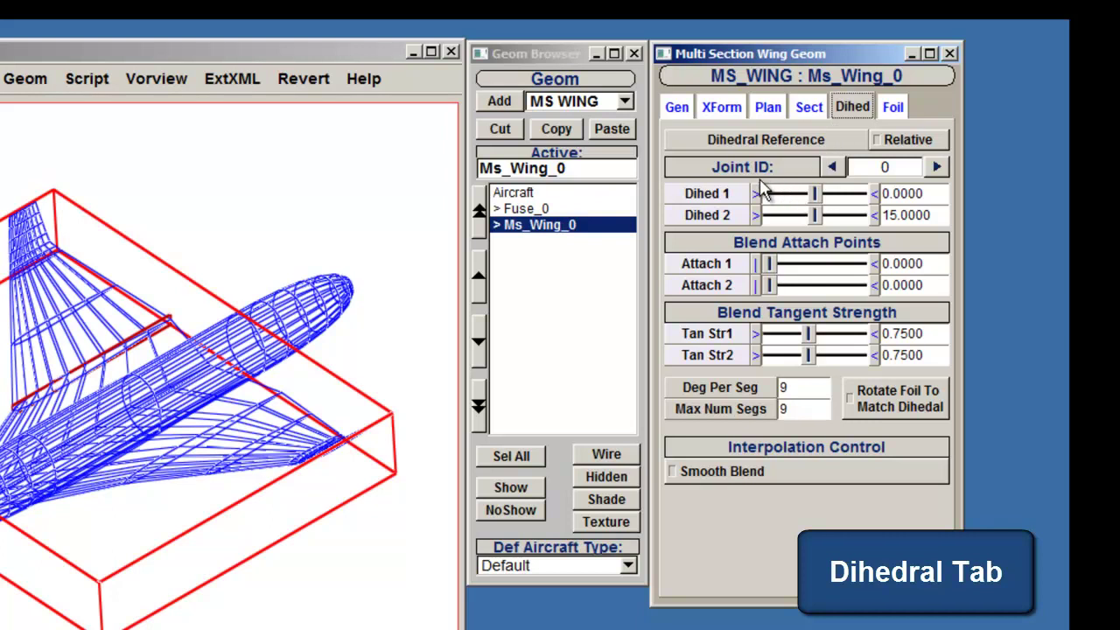
click(900, 111)
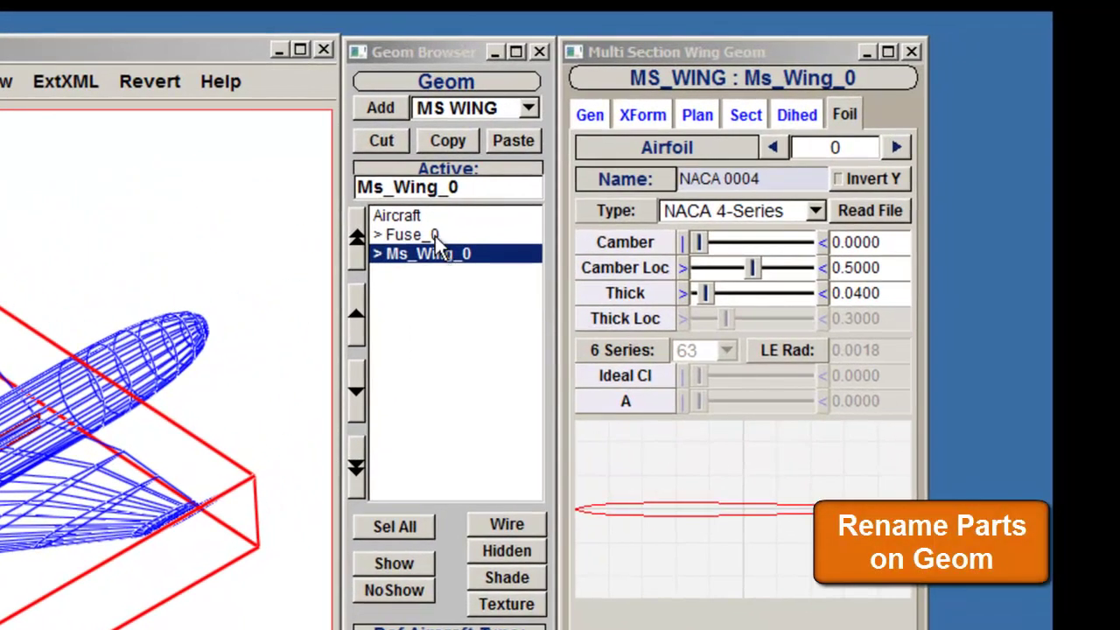
- Rename the Fuse_0 component as Fuselage
click(645, 181)
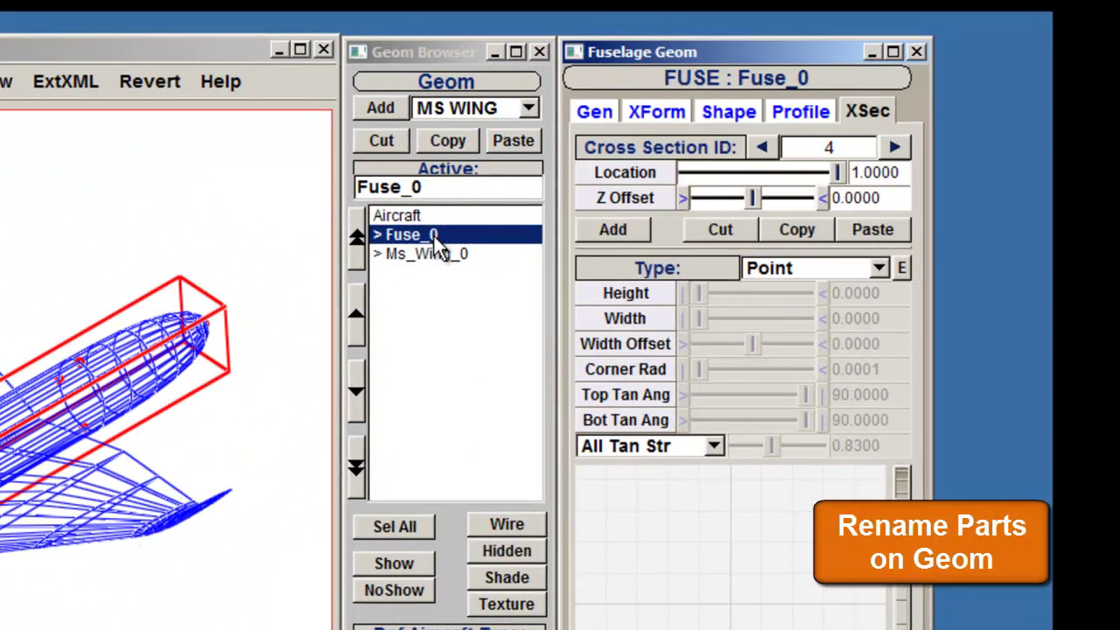
click(600, 112)
click(848, 160)
double_click(847, 160)
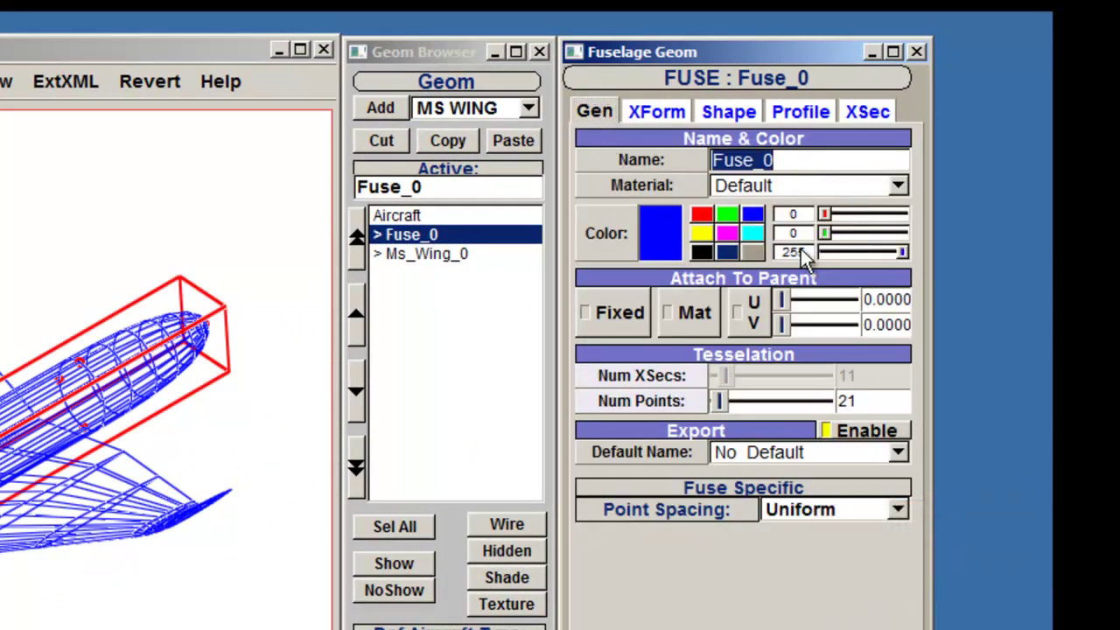
text(Fuselage)
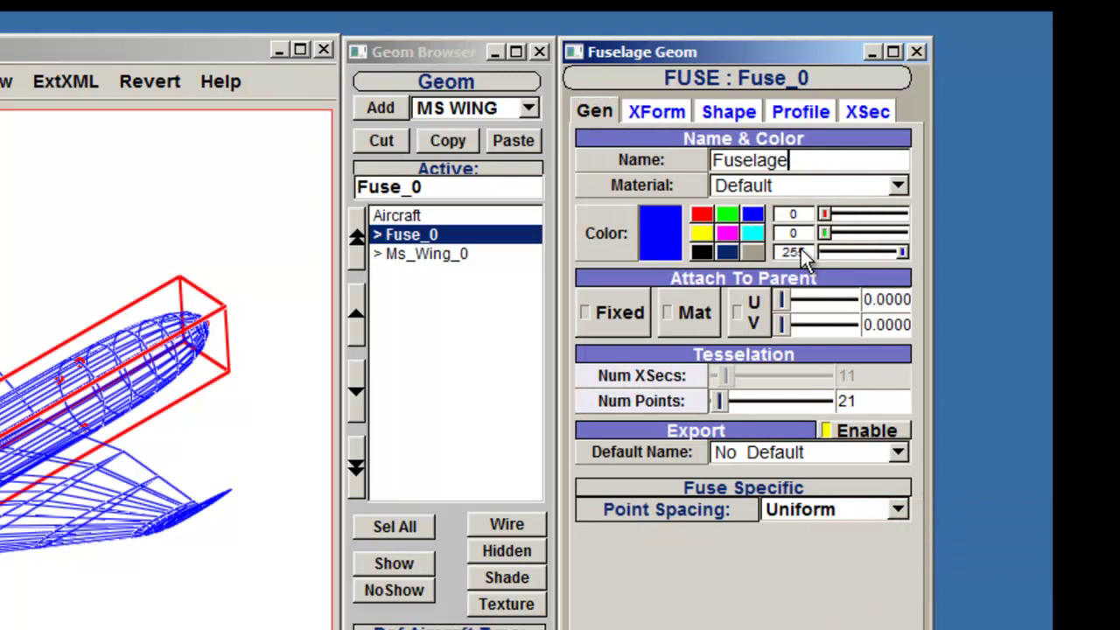
key(Tab)
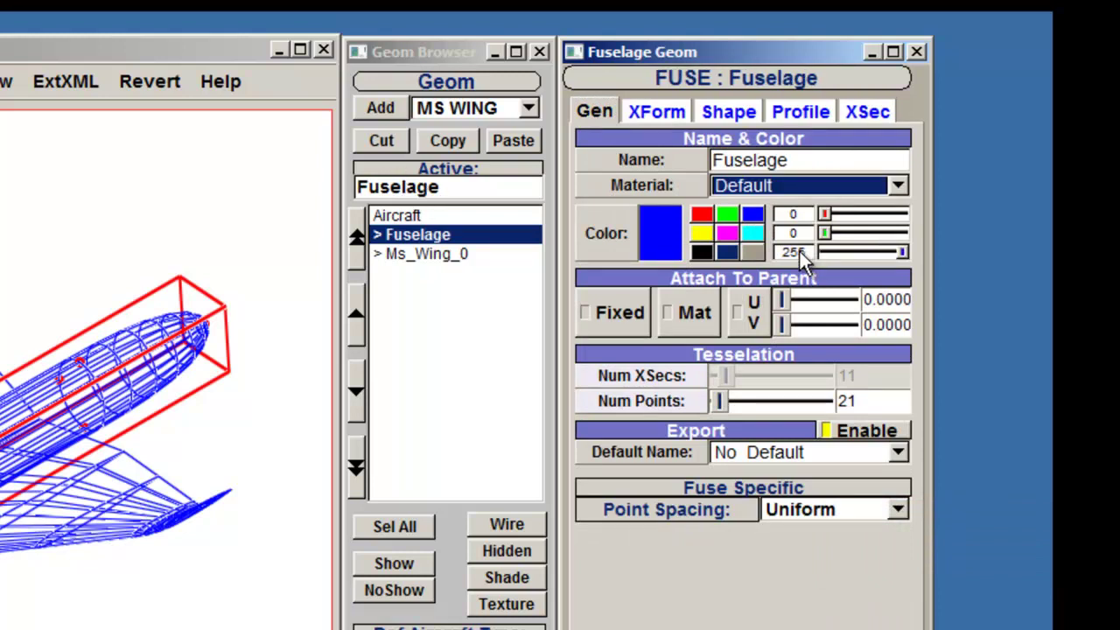
- Rename the Ms_Wing_0 component as Front Wing
click(453, 263)
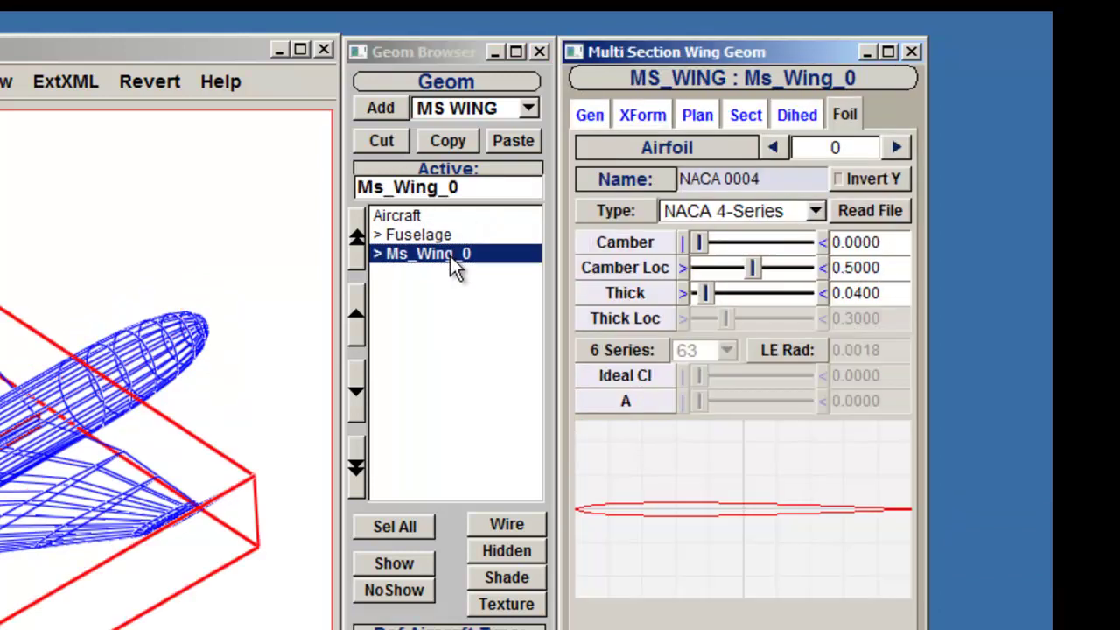
click(584, 117)
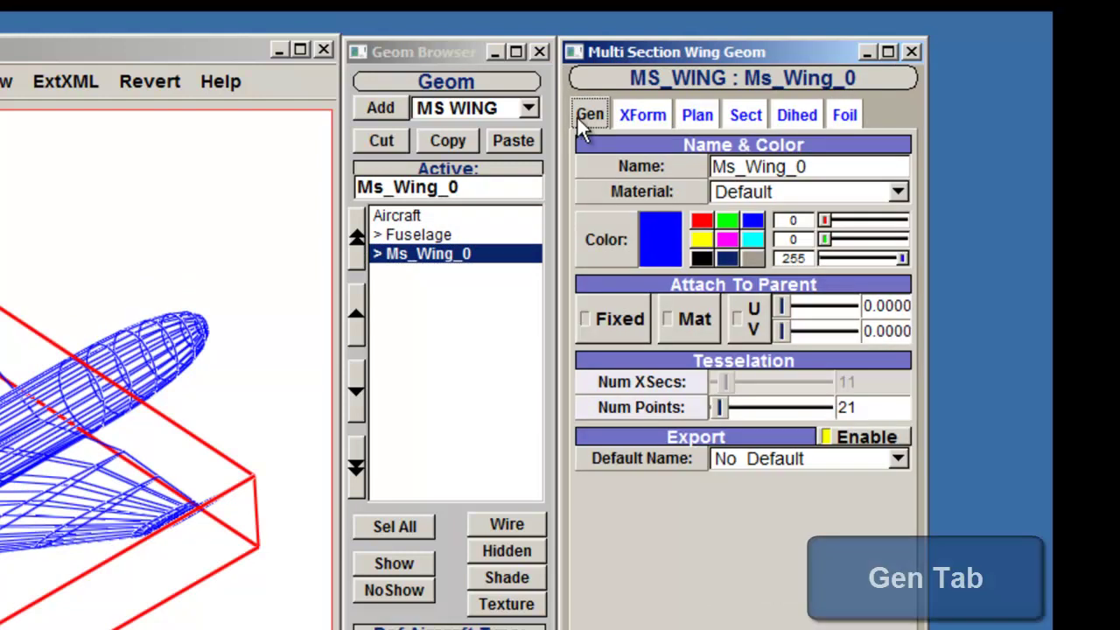
drag(855, 170, 648, 161)
text(Front W)
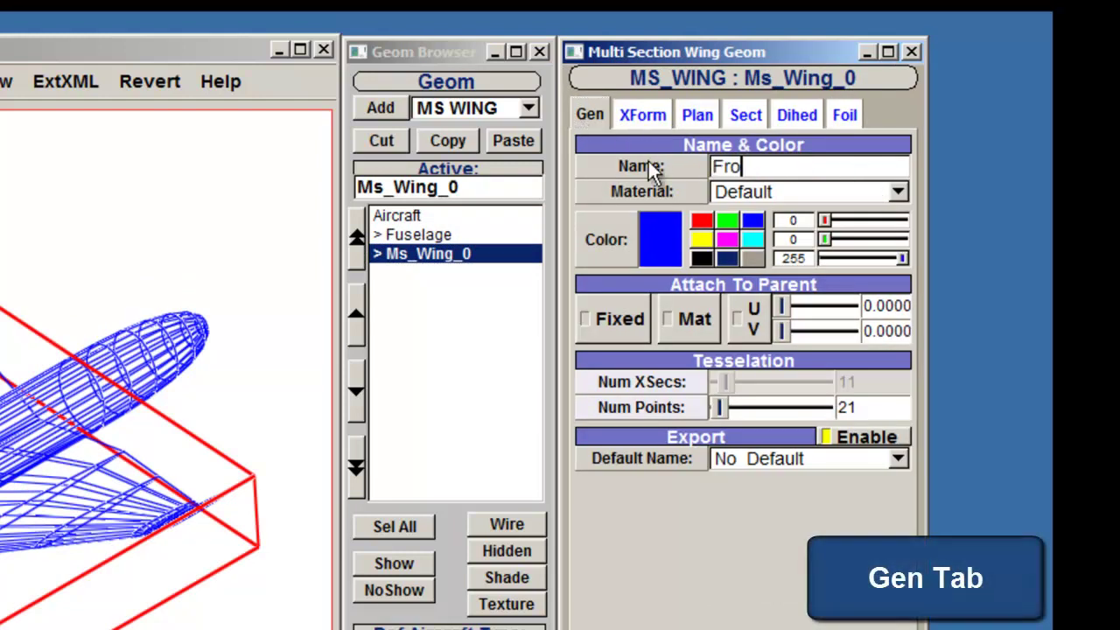
text(ing)
key(Tab)
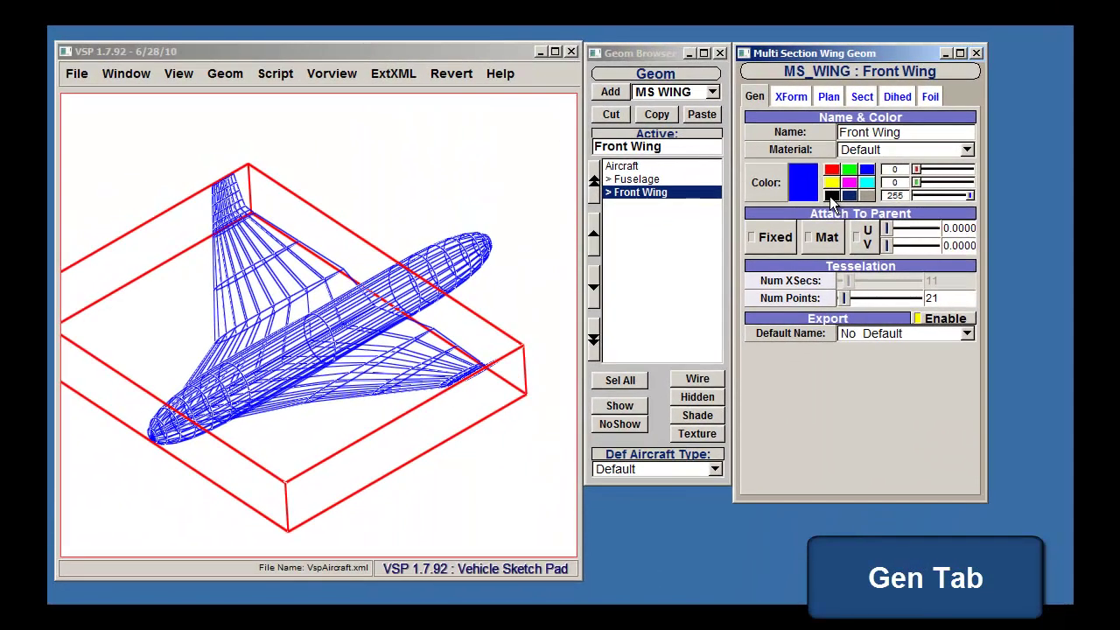
- Colour the Front Wing black and delete its two outermost sections
click(831, 195)
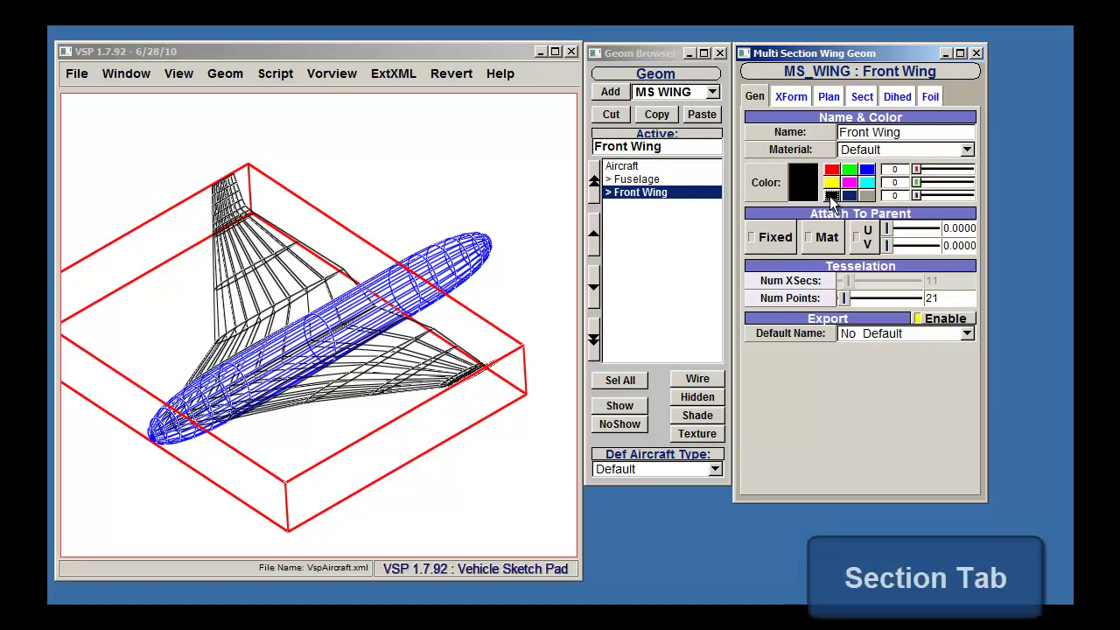
click(870, 96)
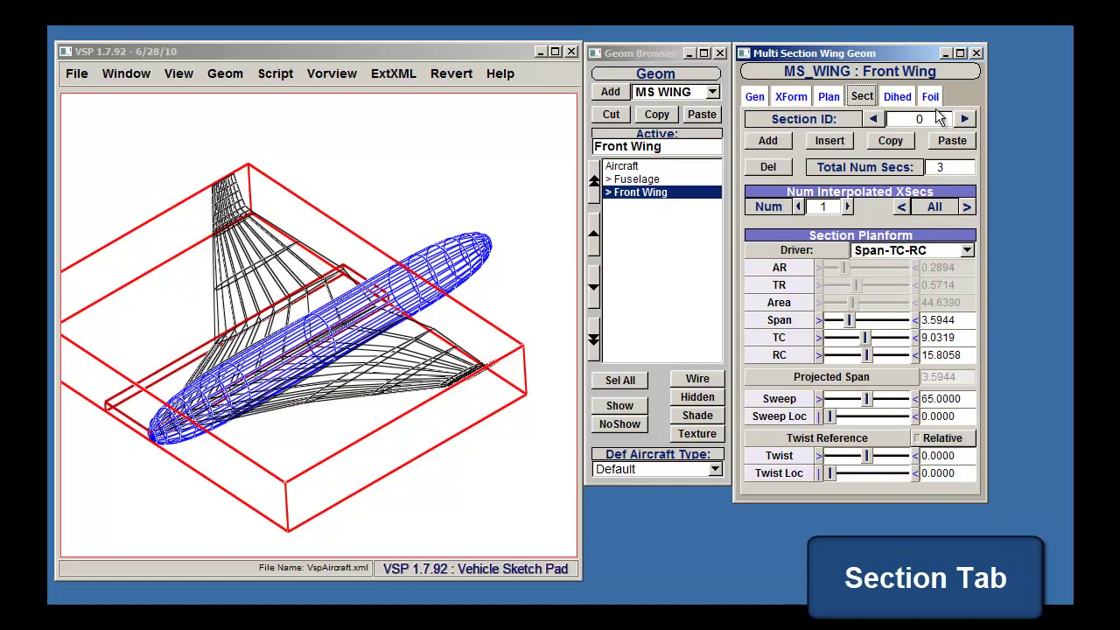
click(965, 118)
click(964, 118)
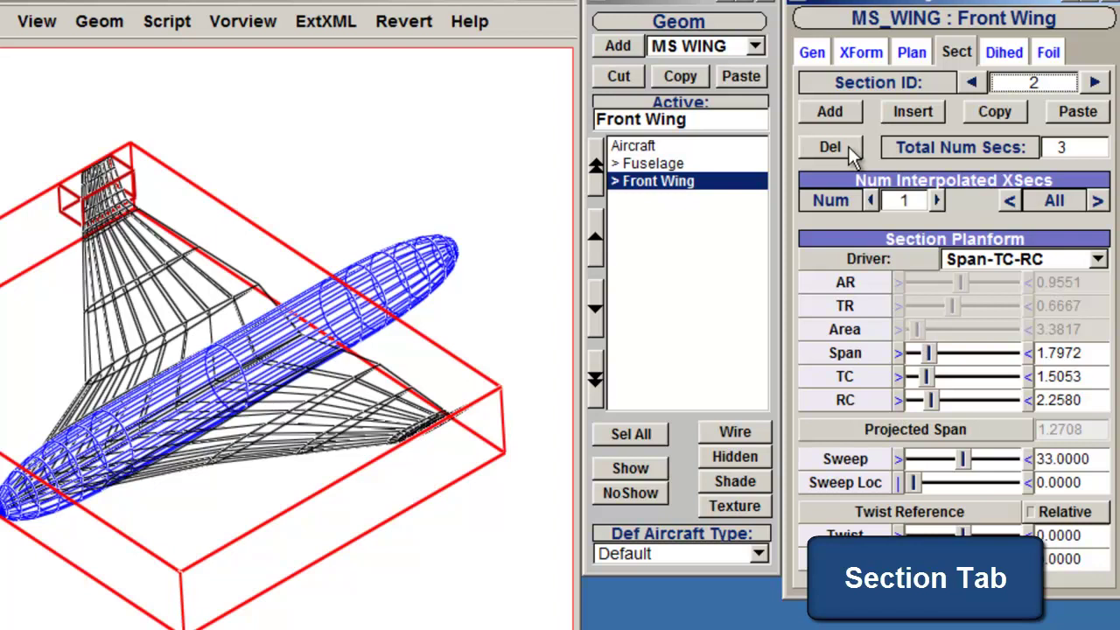
click(848, 147)
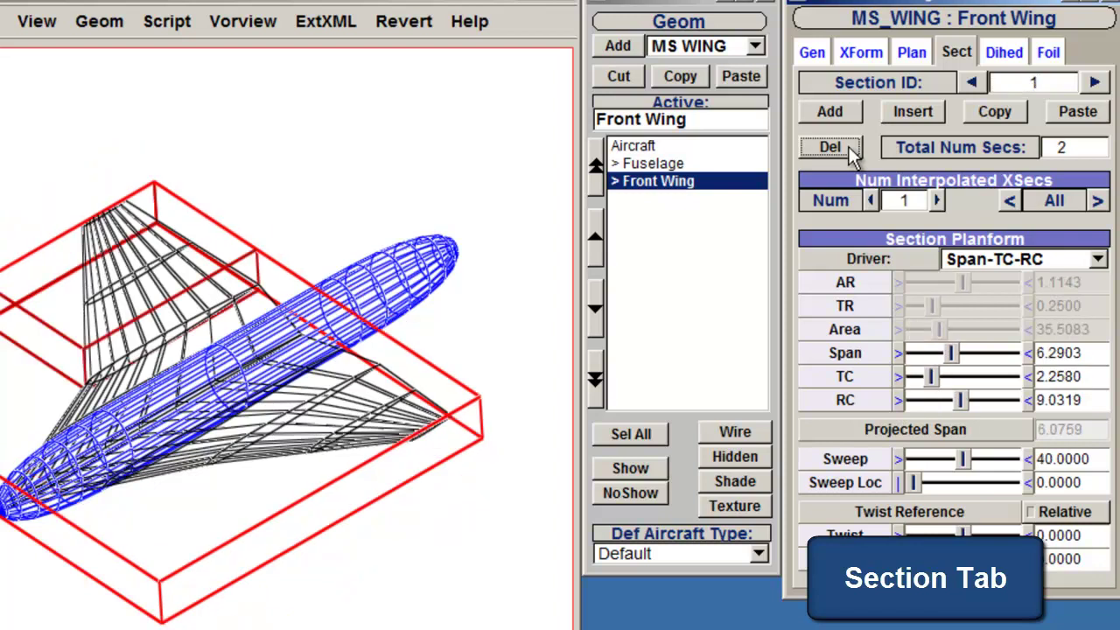
click(848, 146)
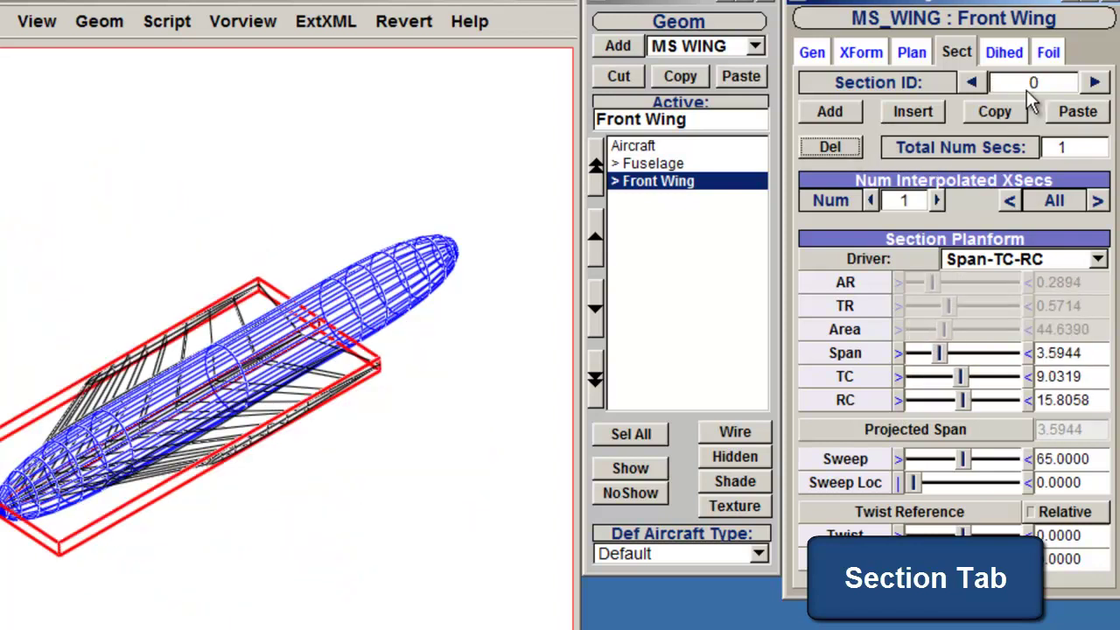
click(1092, 82)
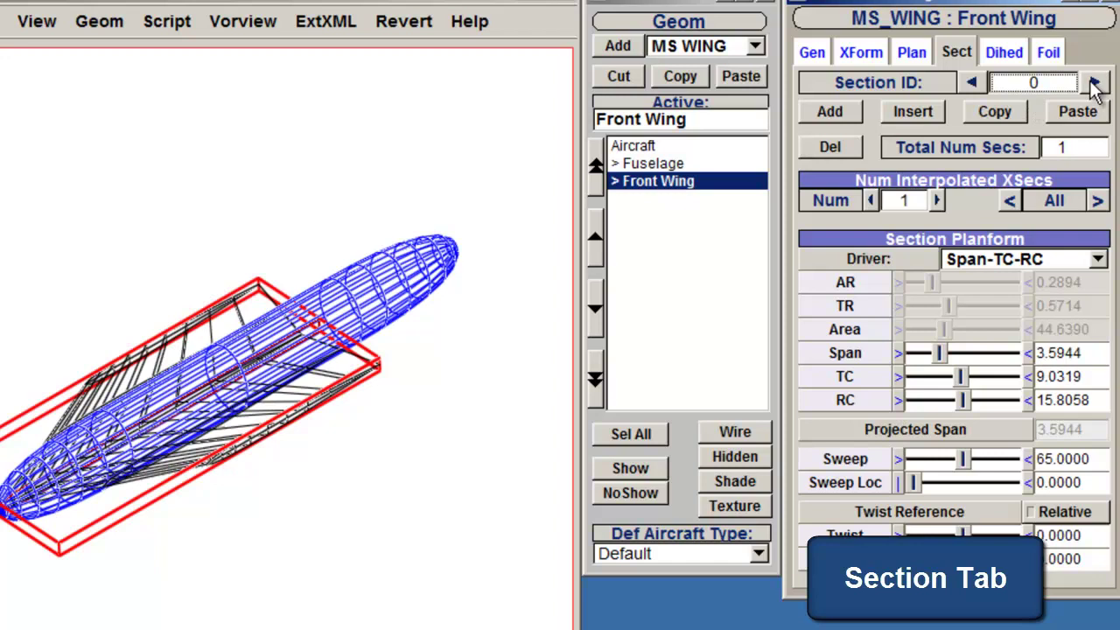
key(Tab)
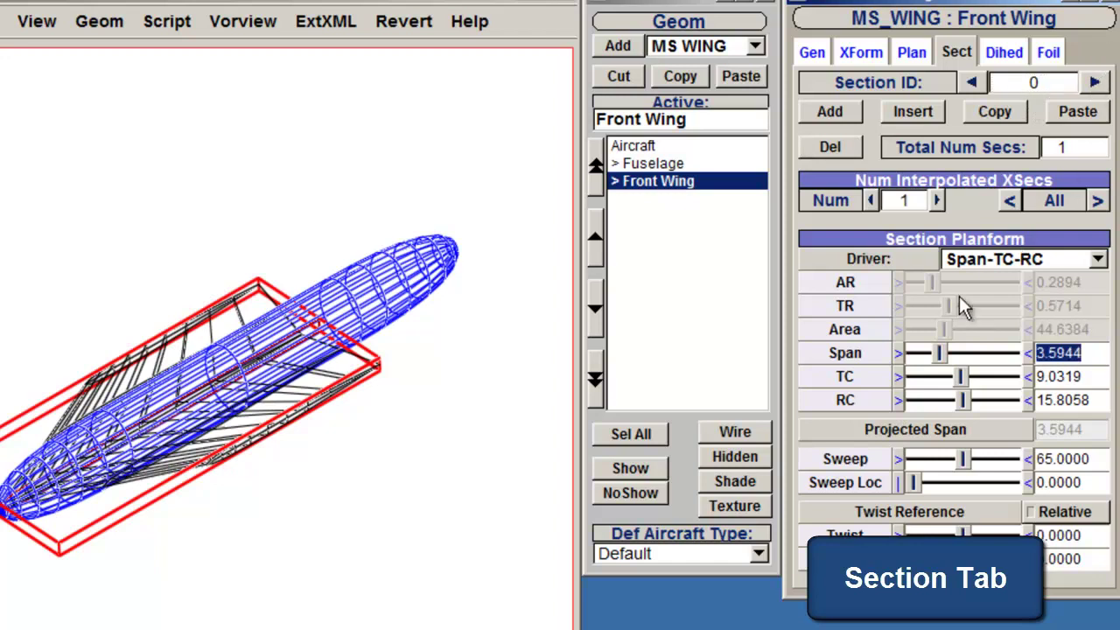
- Set the Front Wing section's span to 11.4908, tip chord to 2.0400, root chord to 5.8057 and sweep to 39.7617
click(938, 355)
drag(941, 358, 924, 394)
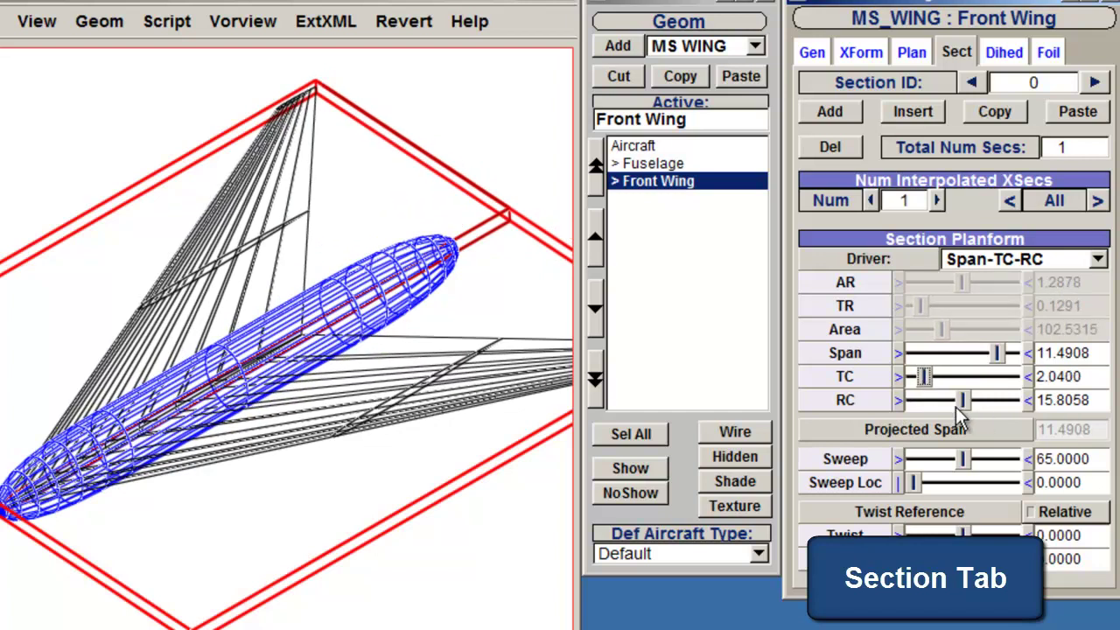
drag(959, 402, 913, 404)
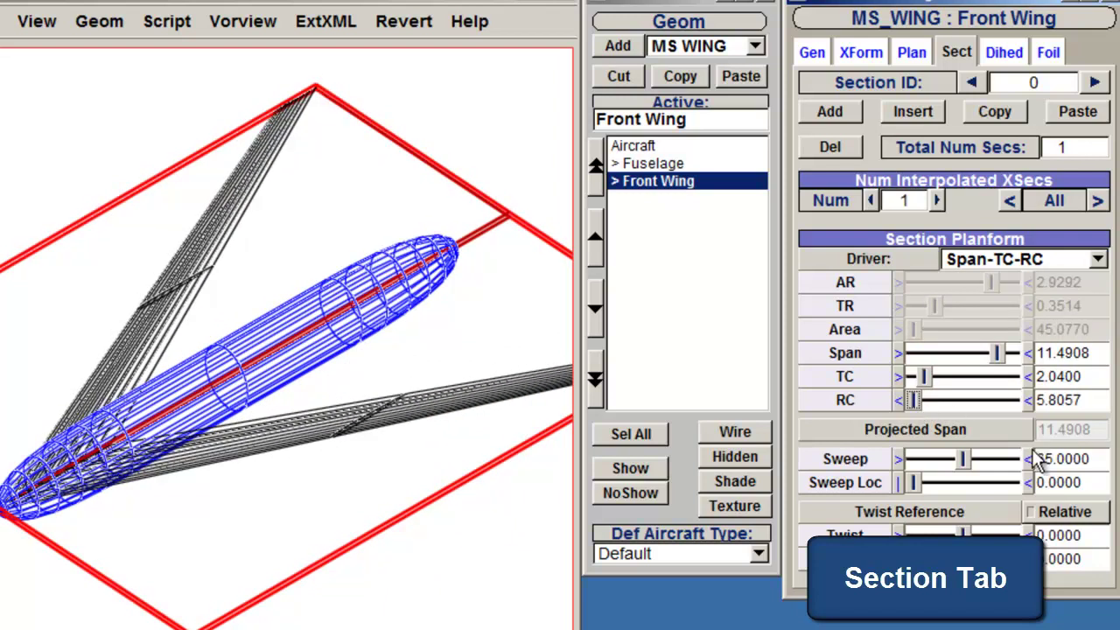
drag(963, 460, 1004, 468)
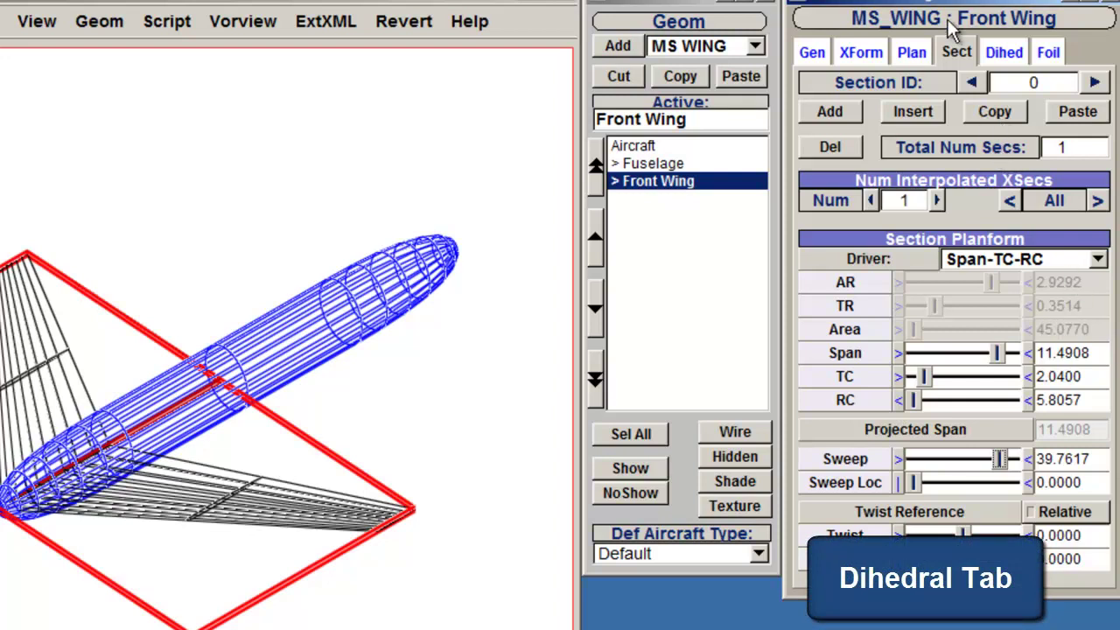
- Set the Front Wing's dihedral to 5 at joint 0 and its X location to 7.1429
click(998, 53)
drag(962, 149, 986, 151)
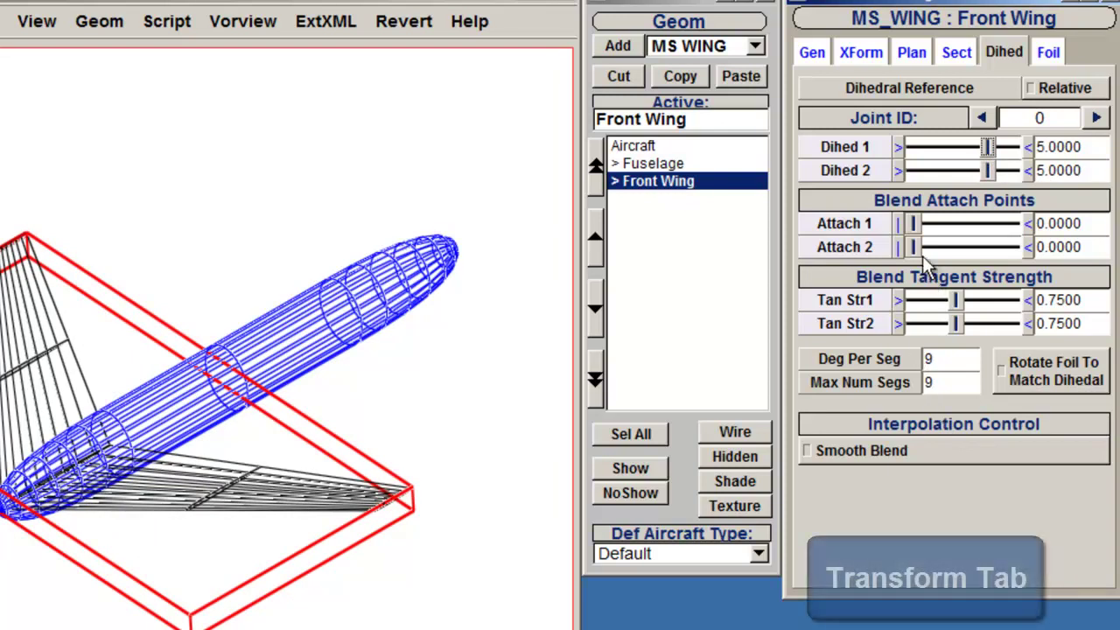
click(861, 55)
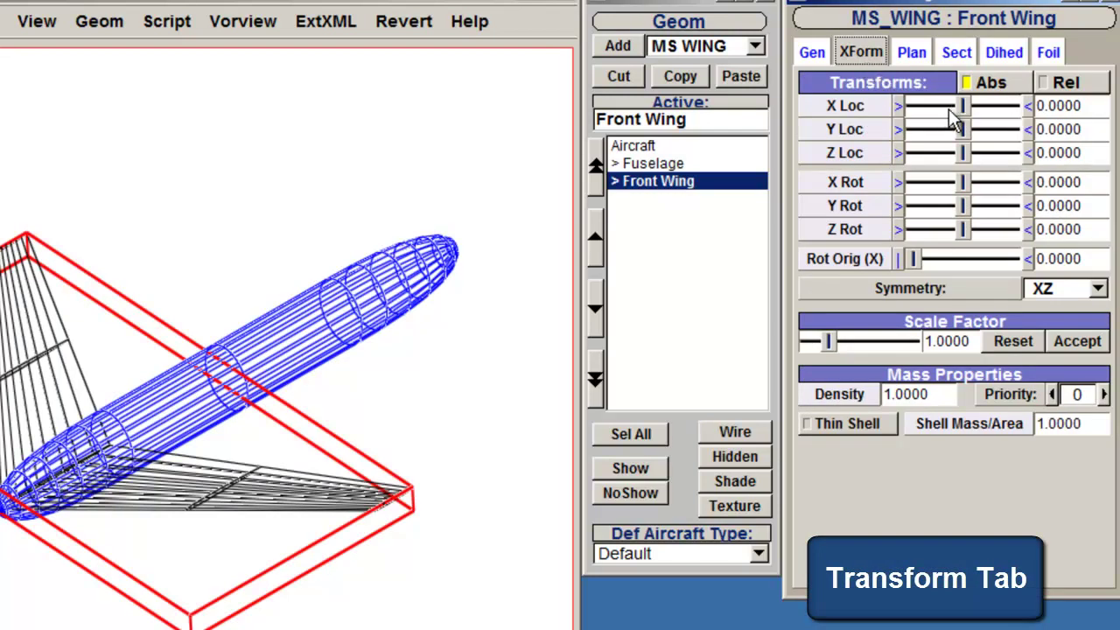
mouse_move(952, 112)
mouse_down()
mouse_move(991, 112)
mouse_move(962, 125)
mouse_up()
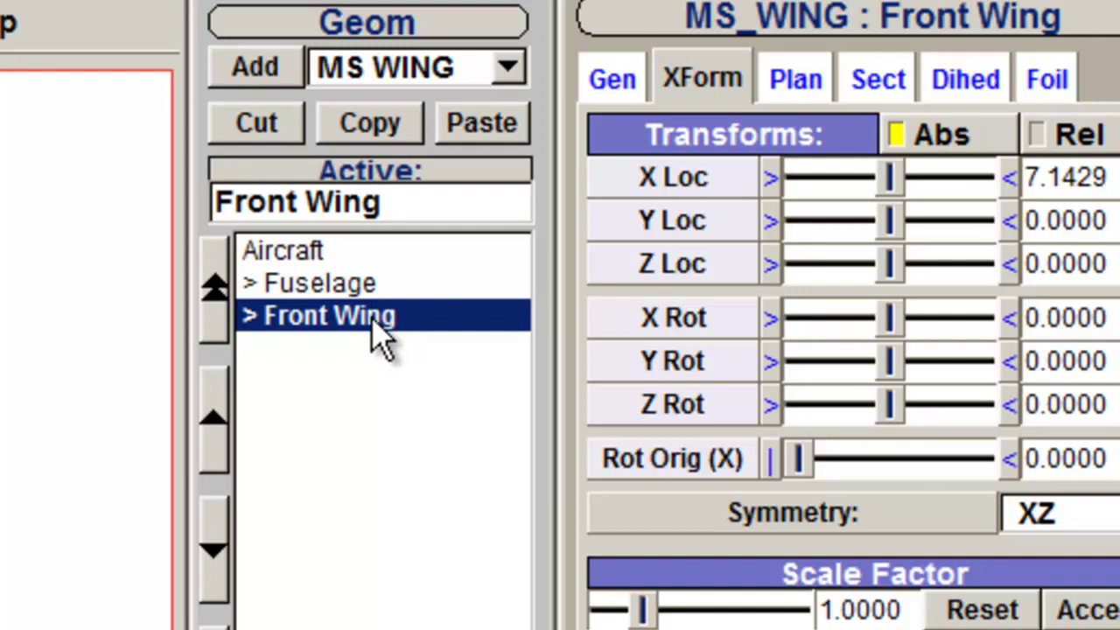
- Copy the Front Wing and paste the duplicate under Aircraft
click(383, 131)
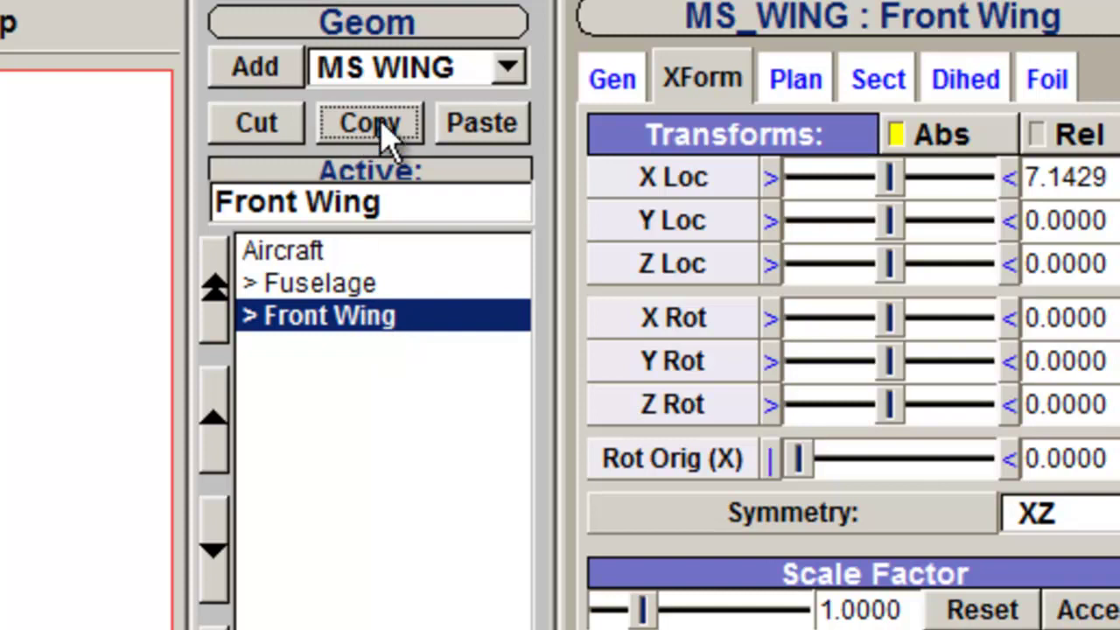
click(287, 256)
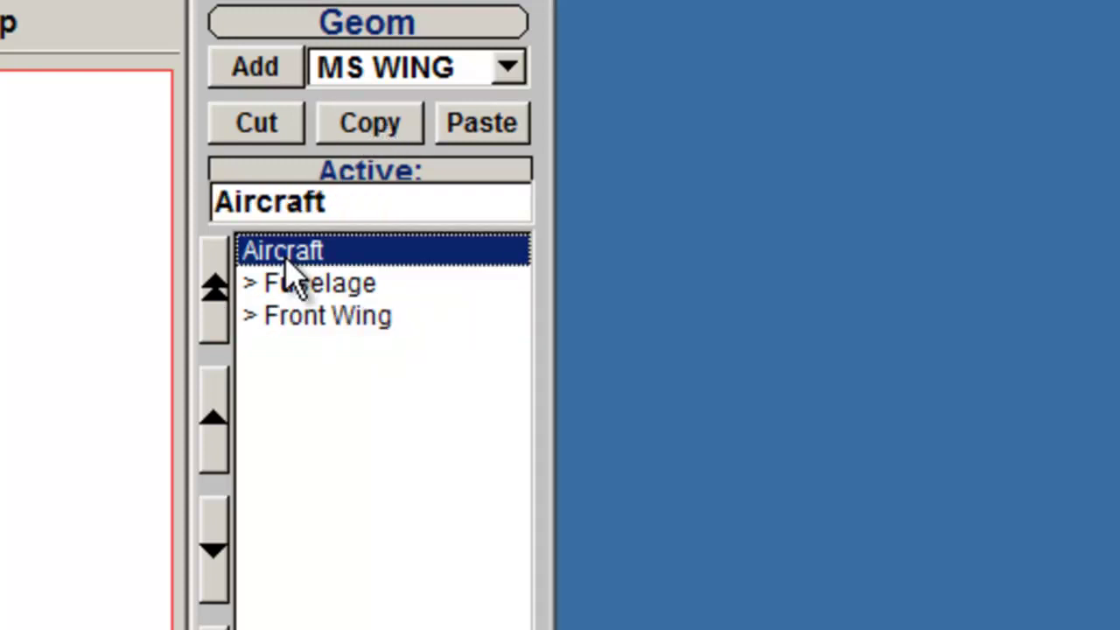
click(468, 138)
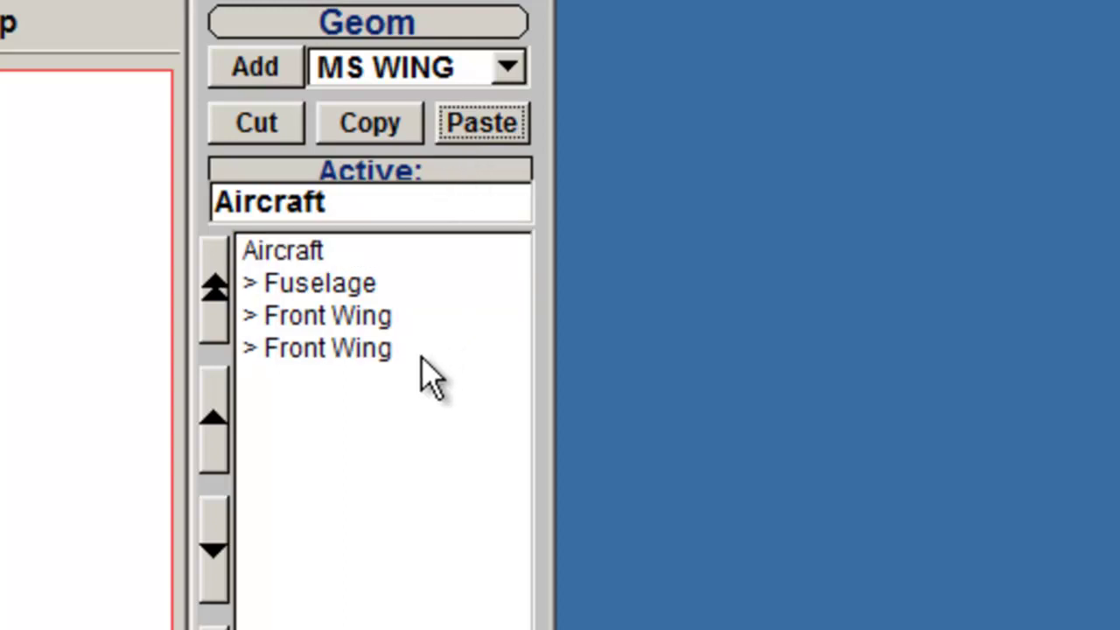
- Rename the pasted Front Wing copy as Horizontal Stabilizer
click(347, 350)
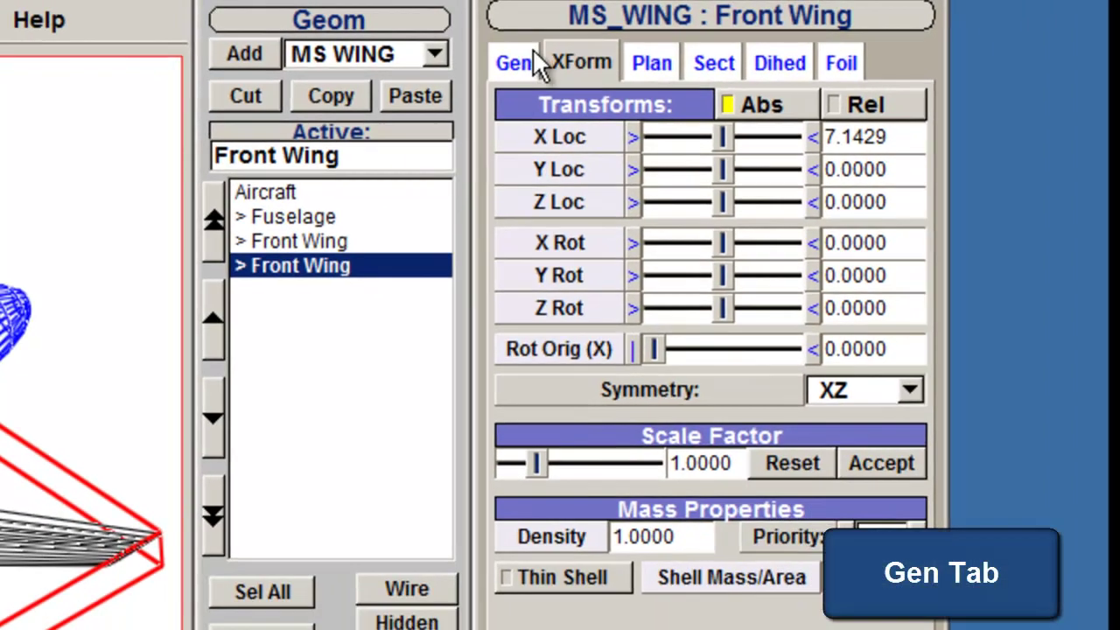
click(524, 61)
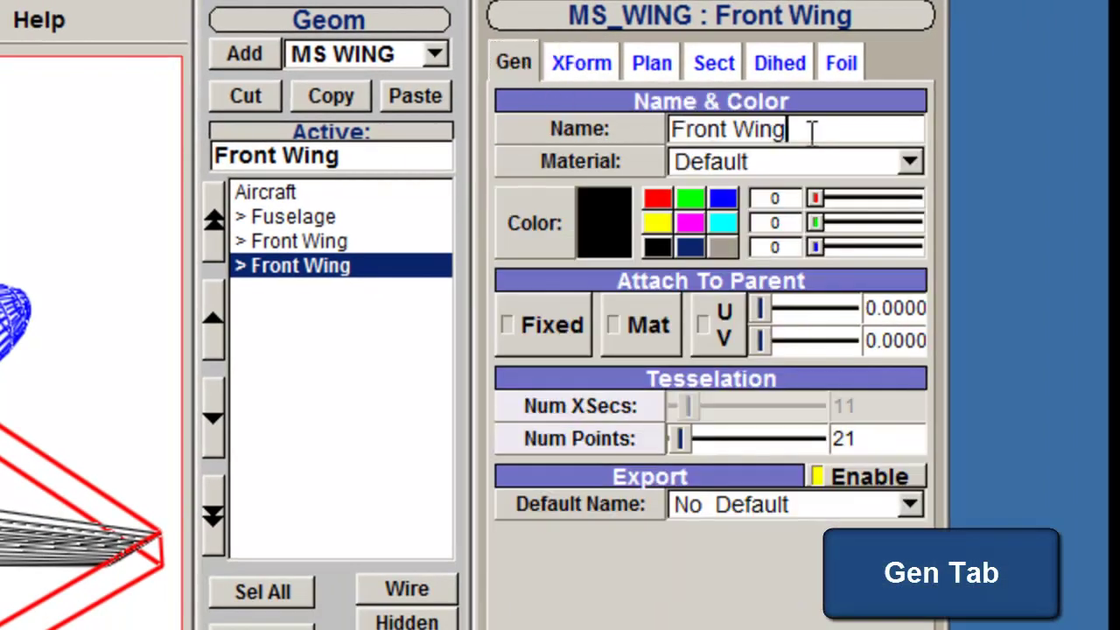
drag(829, 127, 648, 158)
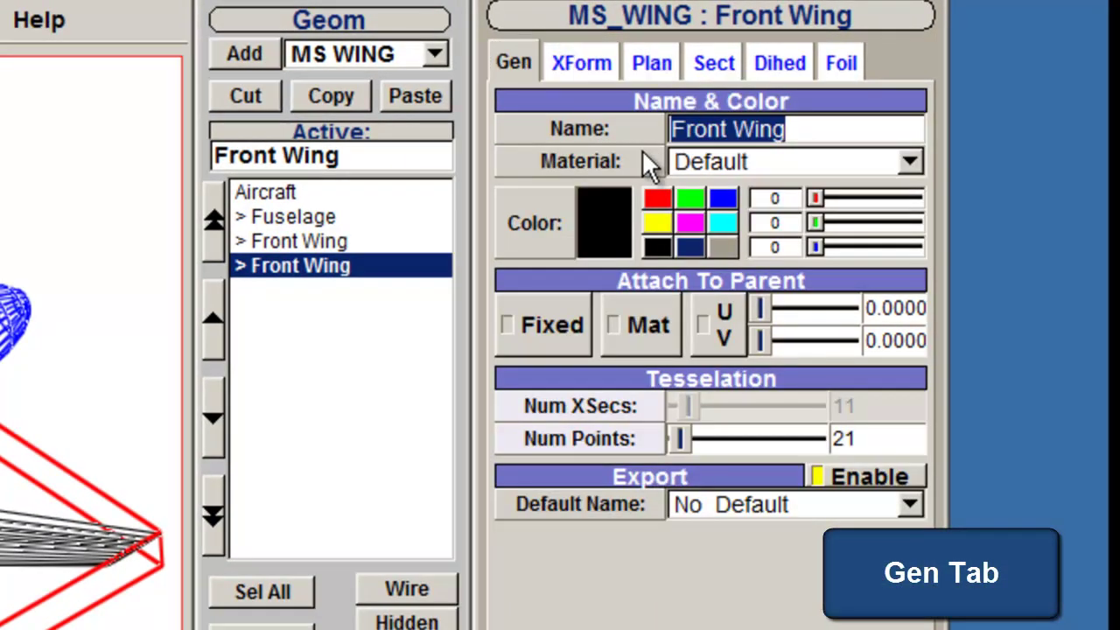
text(Horizontal Stabili)
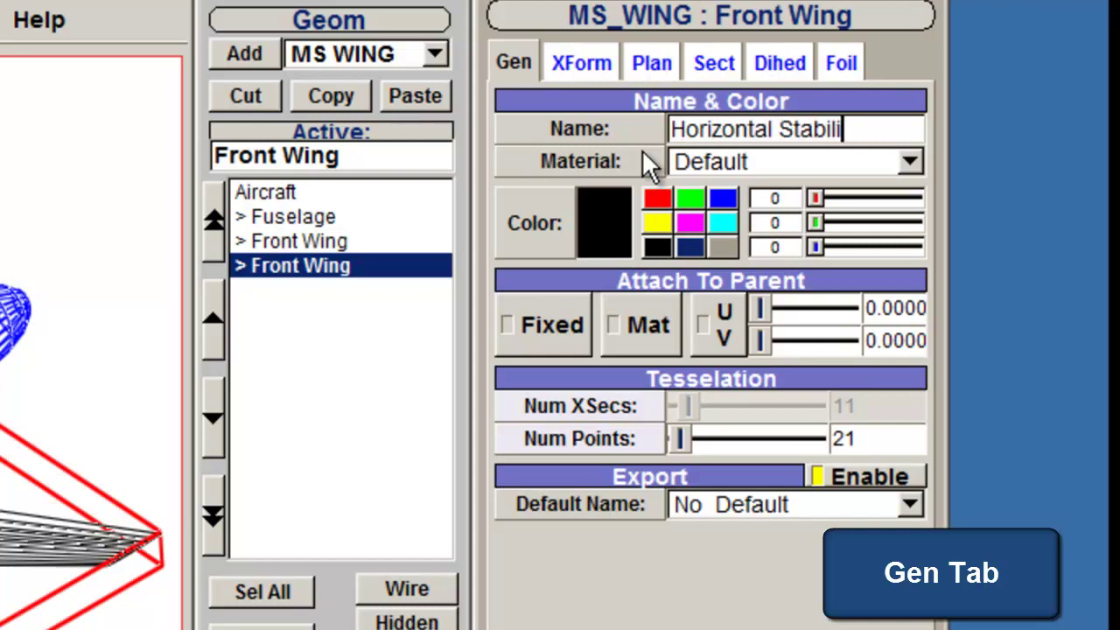
text(zer)
key(Tab)
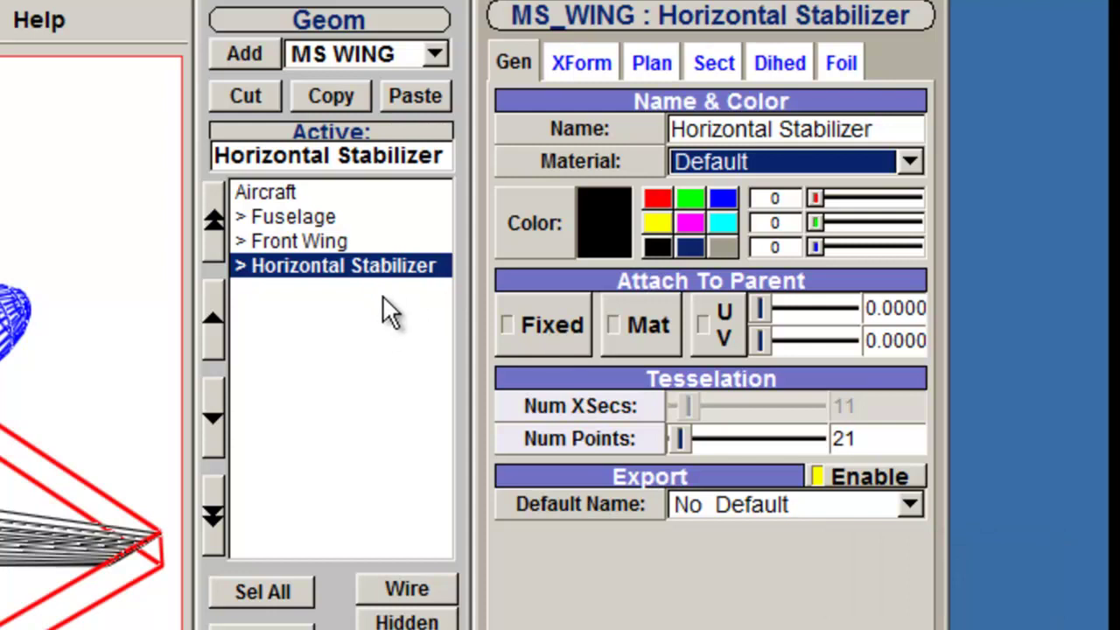
- Move the Horizontal Stabilizer aft to an X location of 17.1430
click(567, 64)
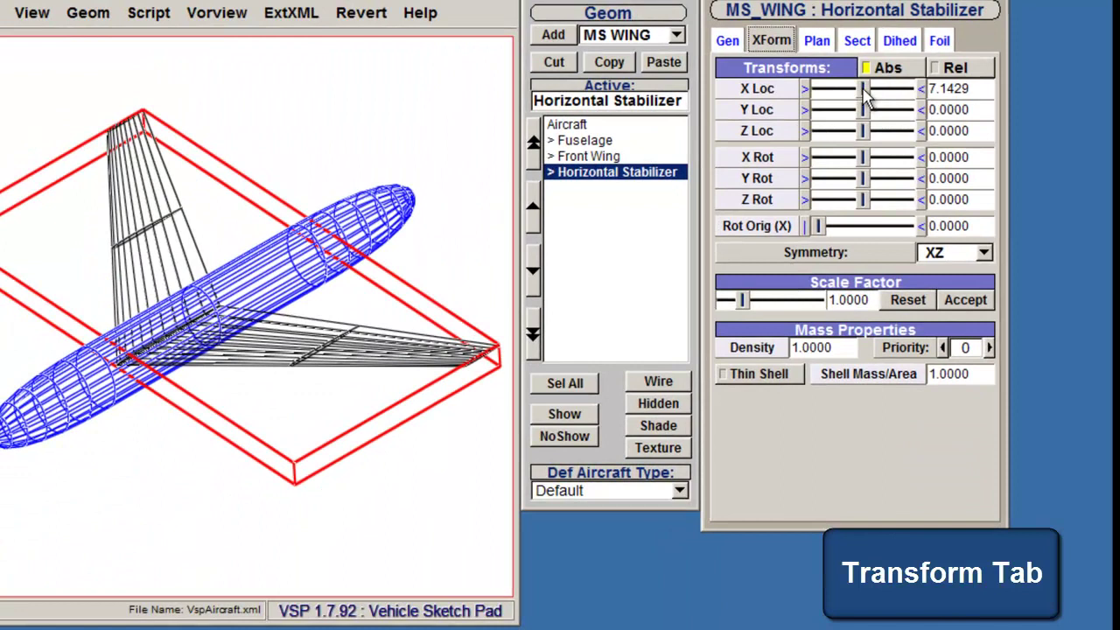
drag(864, 98, 912, 90)
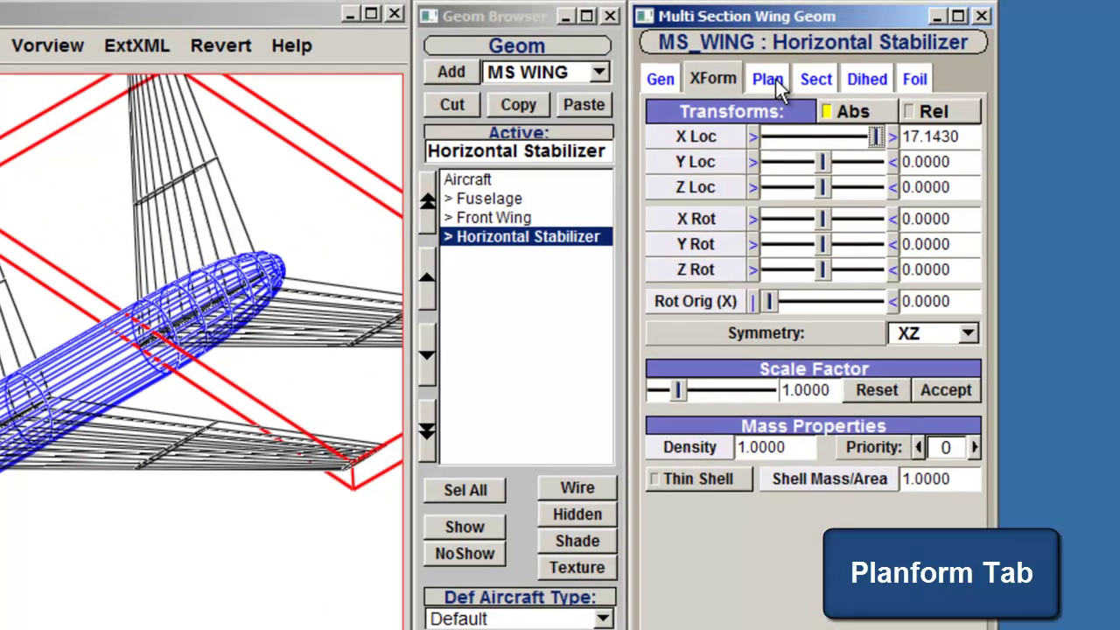
- Reduce the Horizontal Stabilizer's total span to 13.0070 and increase its dihedral at joint 0
click(816, 41)
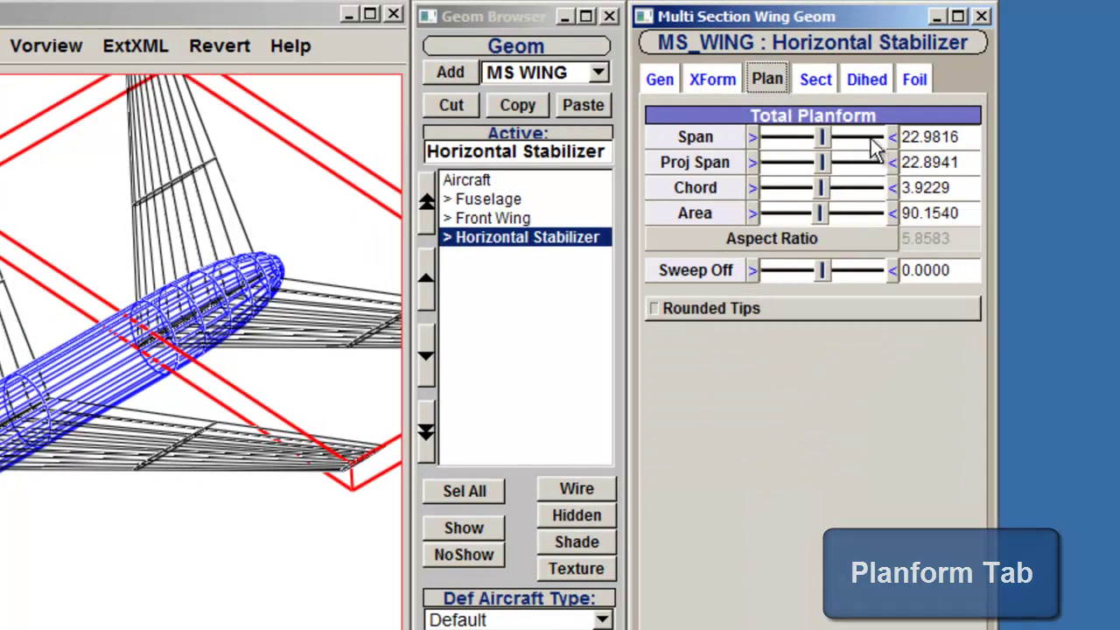
mouse_move(828, 143)
mouse_down()
mouse_move(784, 145)
mouse_move(810, 150)
mouse_up()
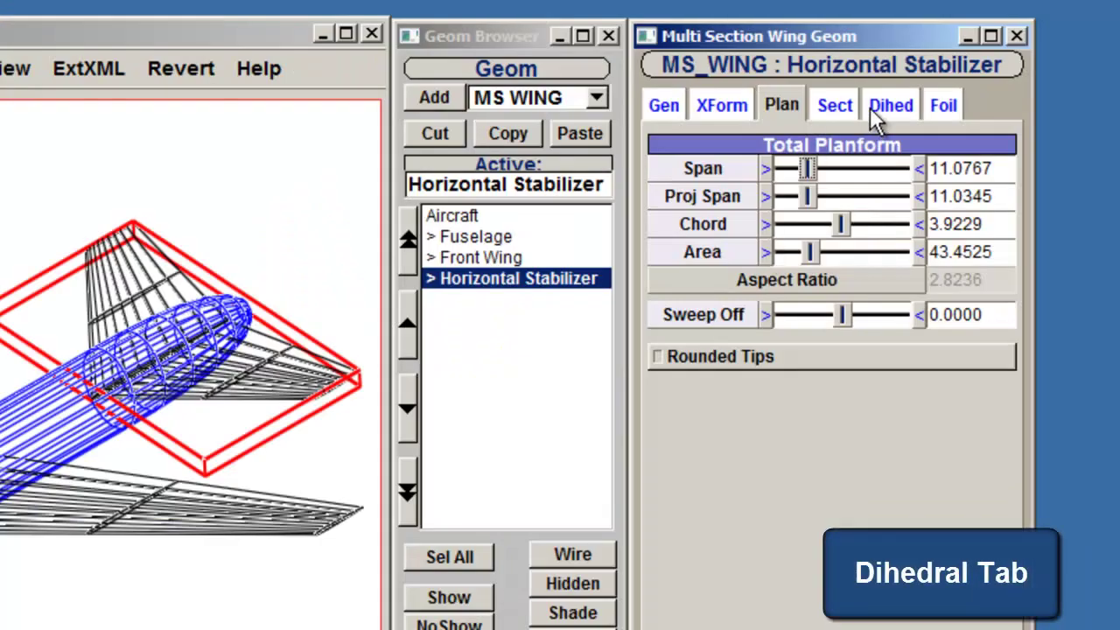
click(871, 108)
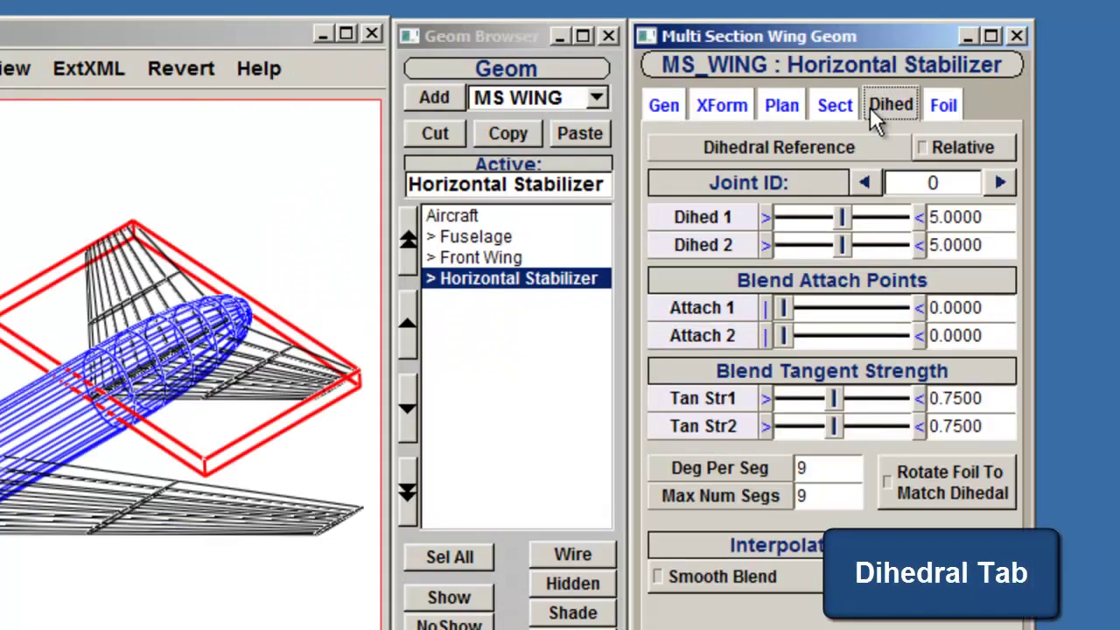
drag(842, 217, 874, 224)
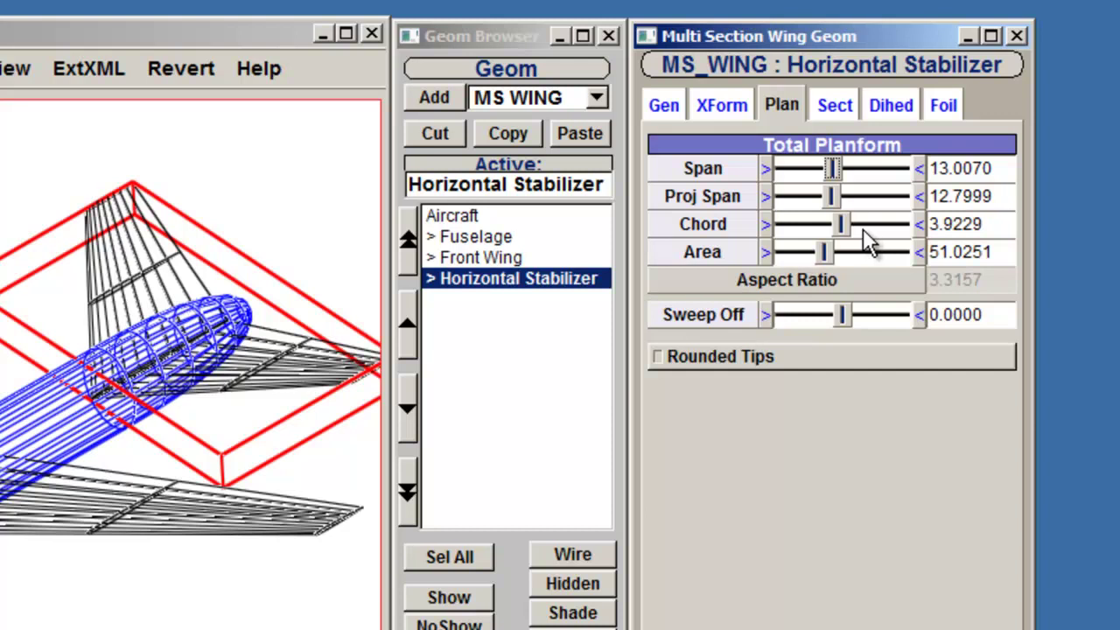
- Copy the Horizontal Stabilizer and paste the duplicate under Aircraft
click(560, 281)
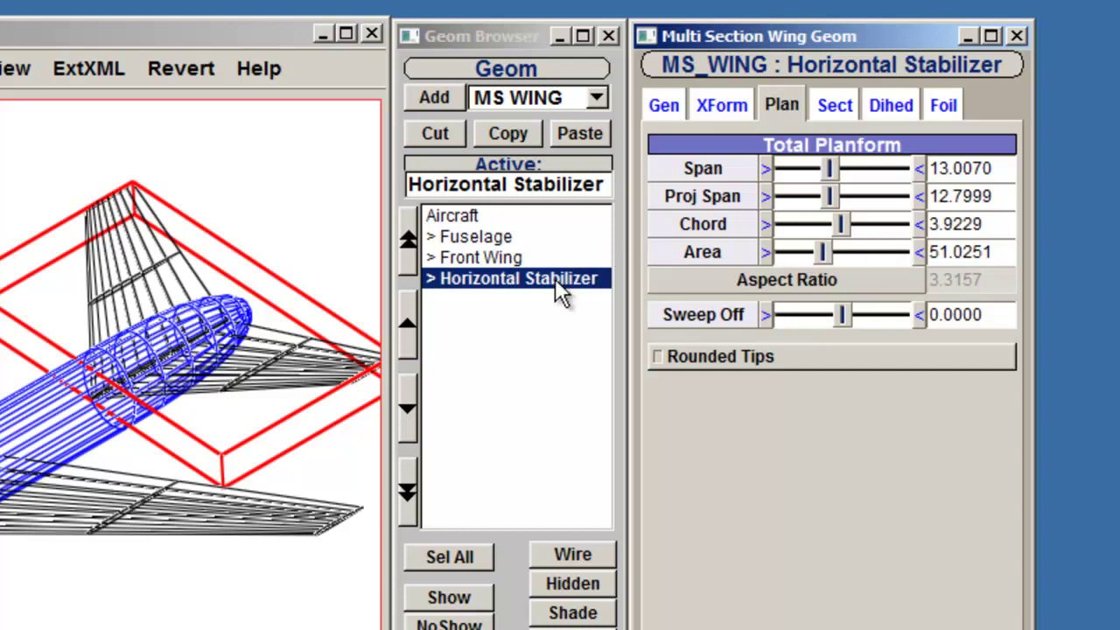
click(490, 132)
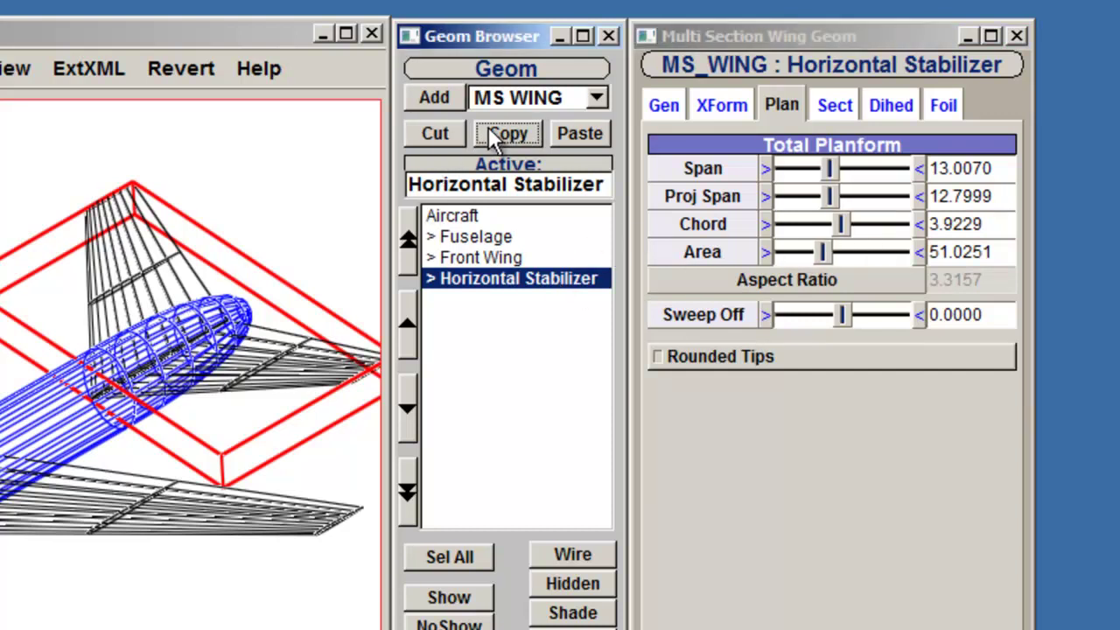
click(473, 218)
click(584, 134)
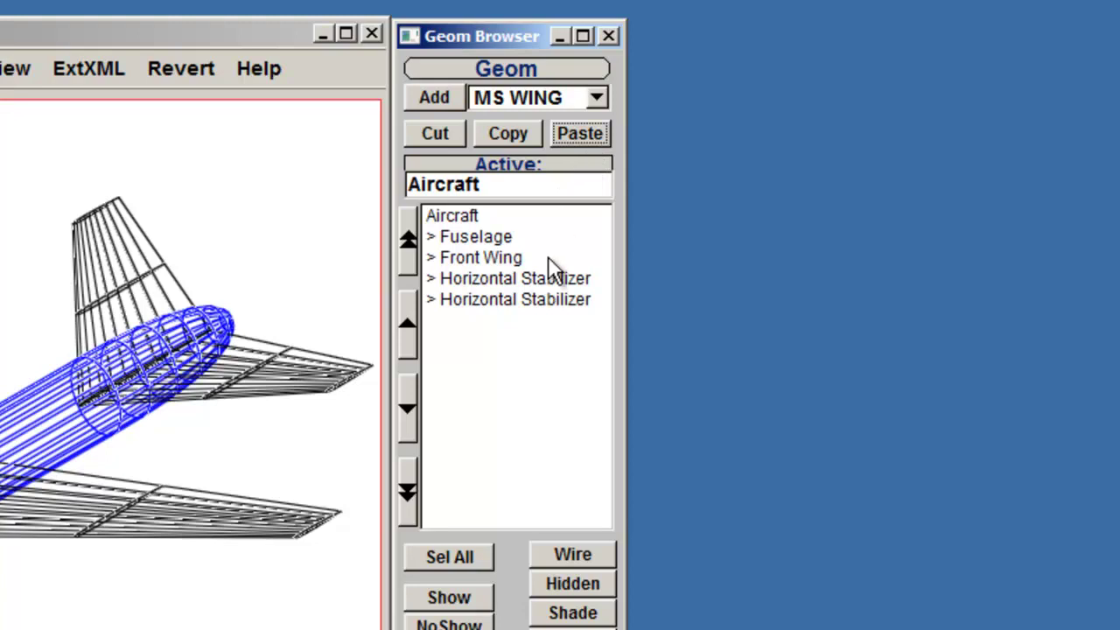
- Rename the pasted Horizontal Stabilizer copy as Vertical Stabilizer
click(537, 302)
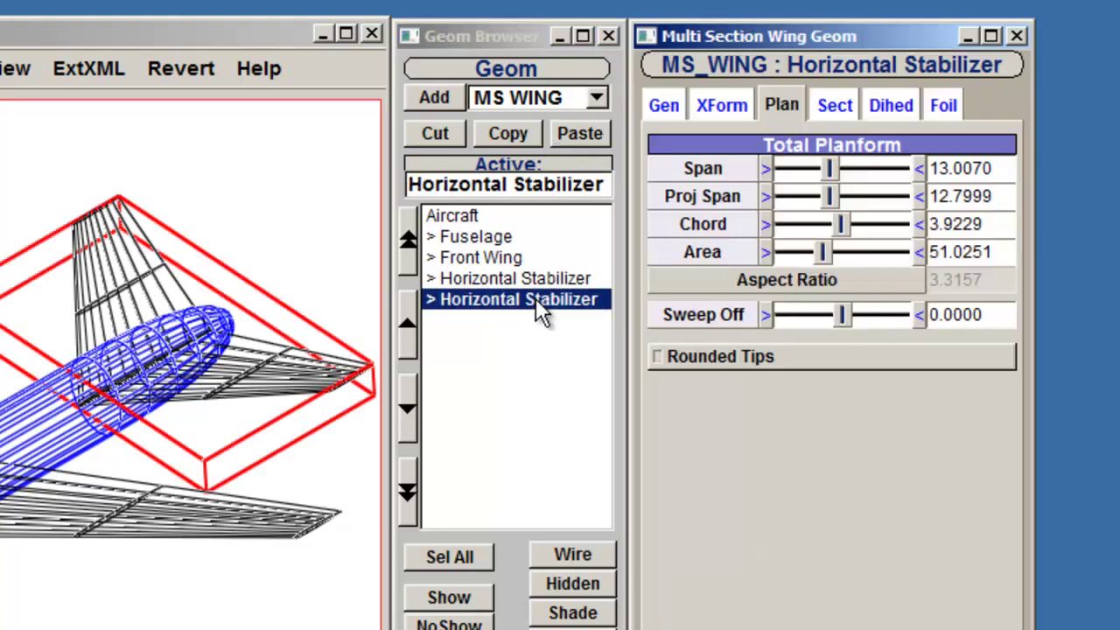
click(674, 102)
click(885, 161)
click(882, 162)
drag(882, 162, 783, 162)
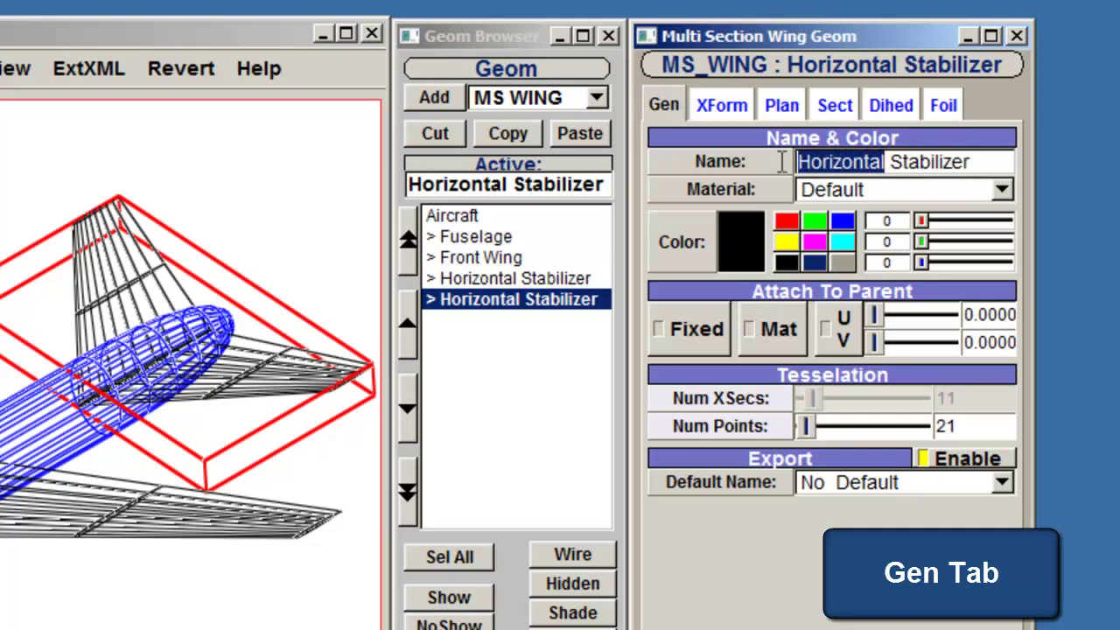
text(Vertical)
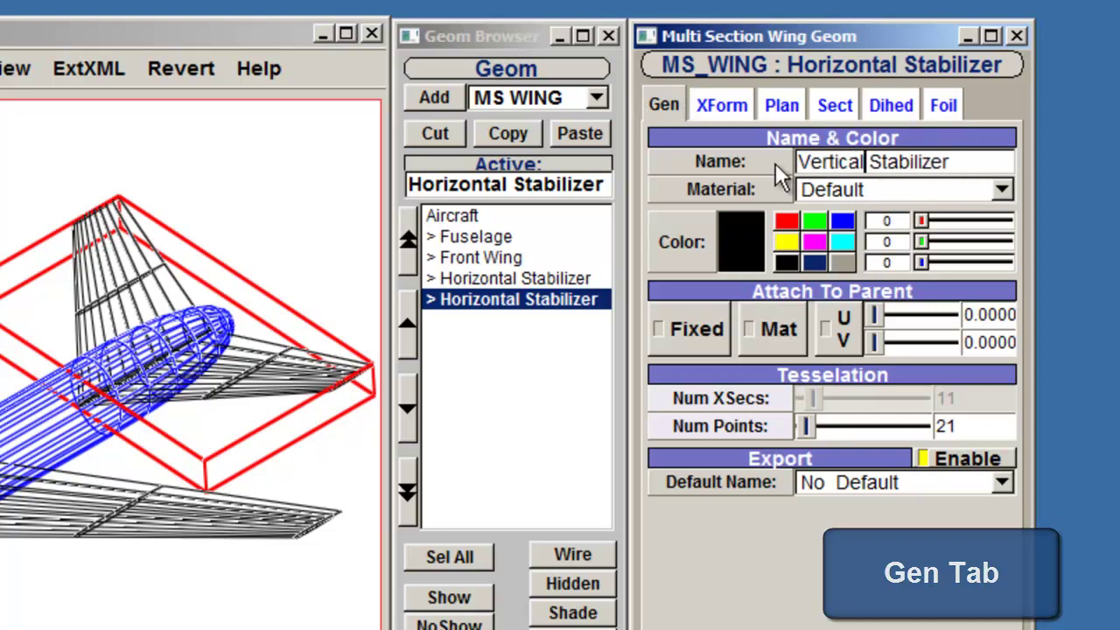
key(Tab)
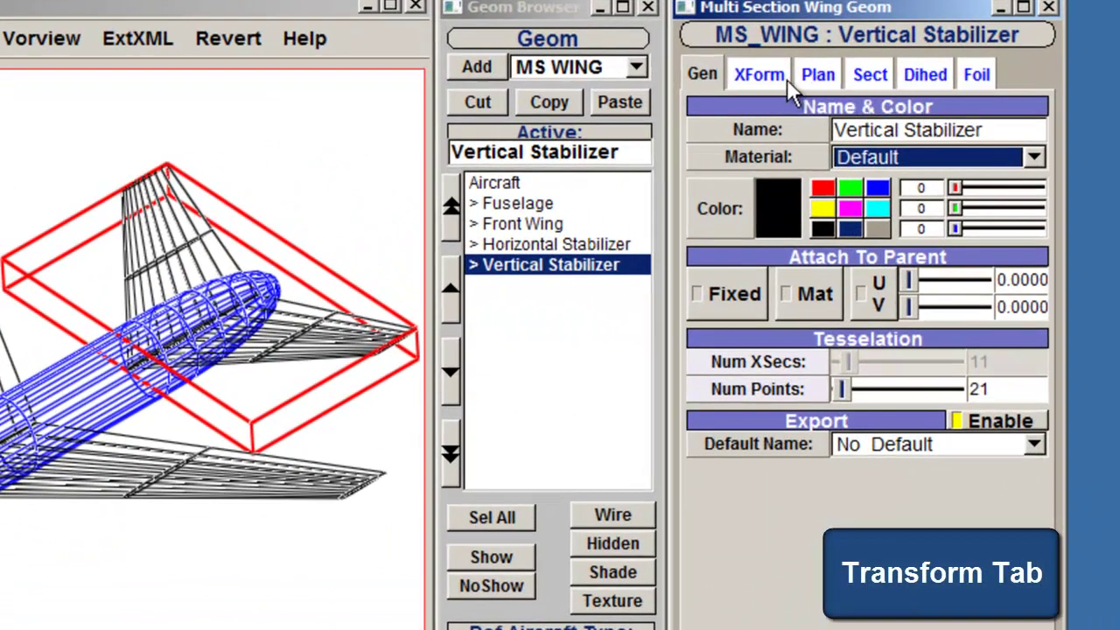
- Set the Vertical Stabilizer's symmetry to None and its X rotation to 90 degrees so the single surface stands upright
click(765, 76)
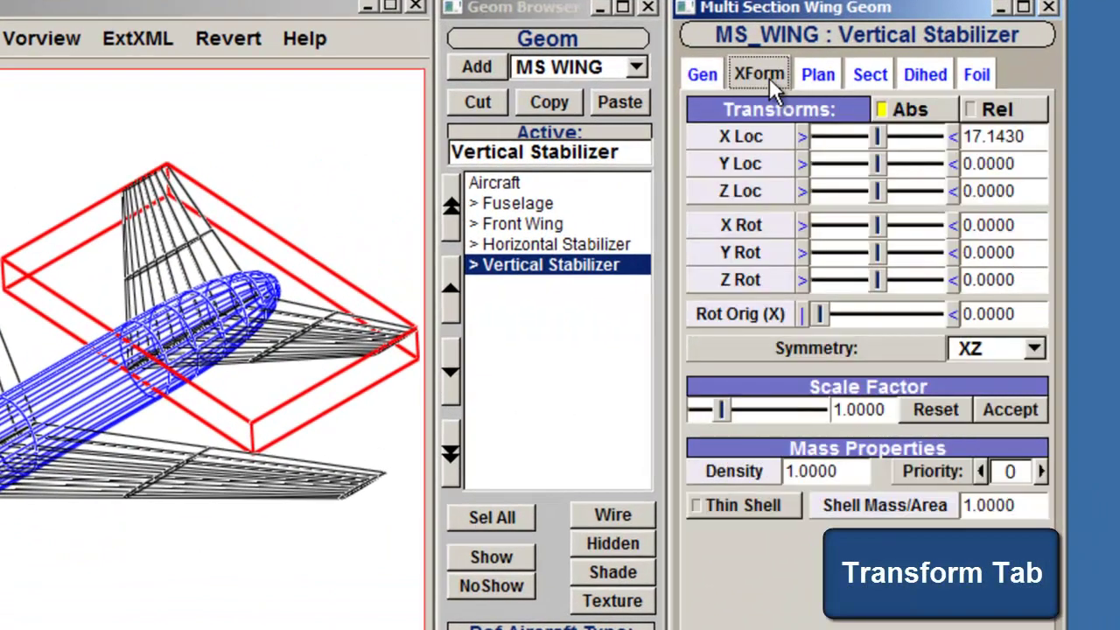
click(1005, 355)
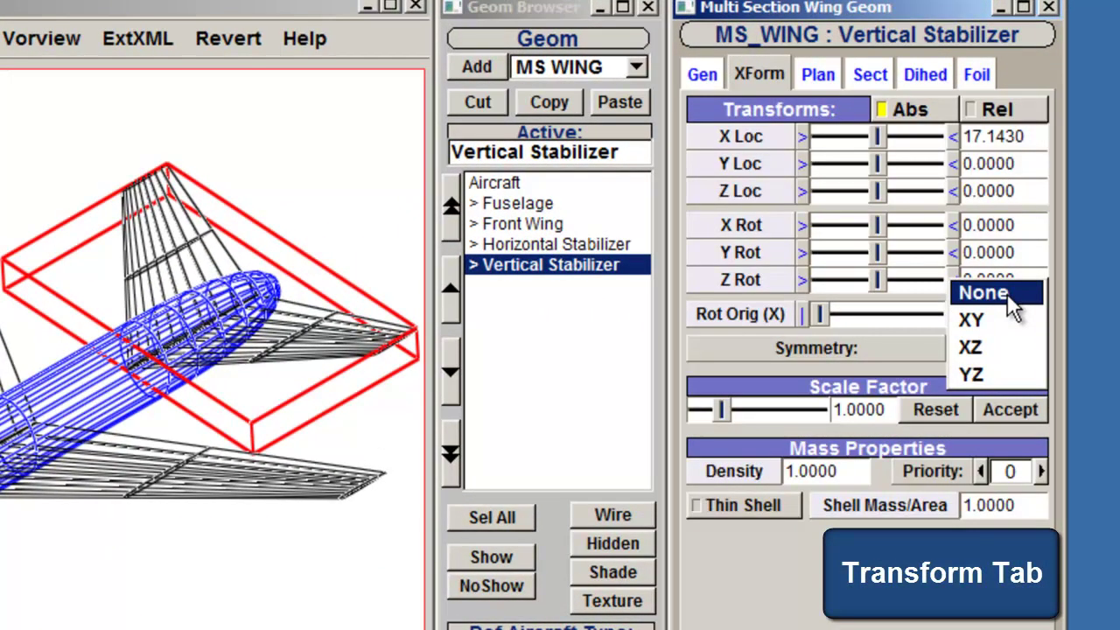
click(1013, 290)
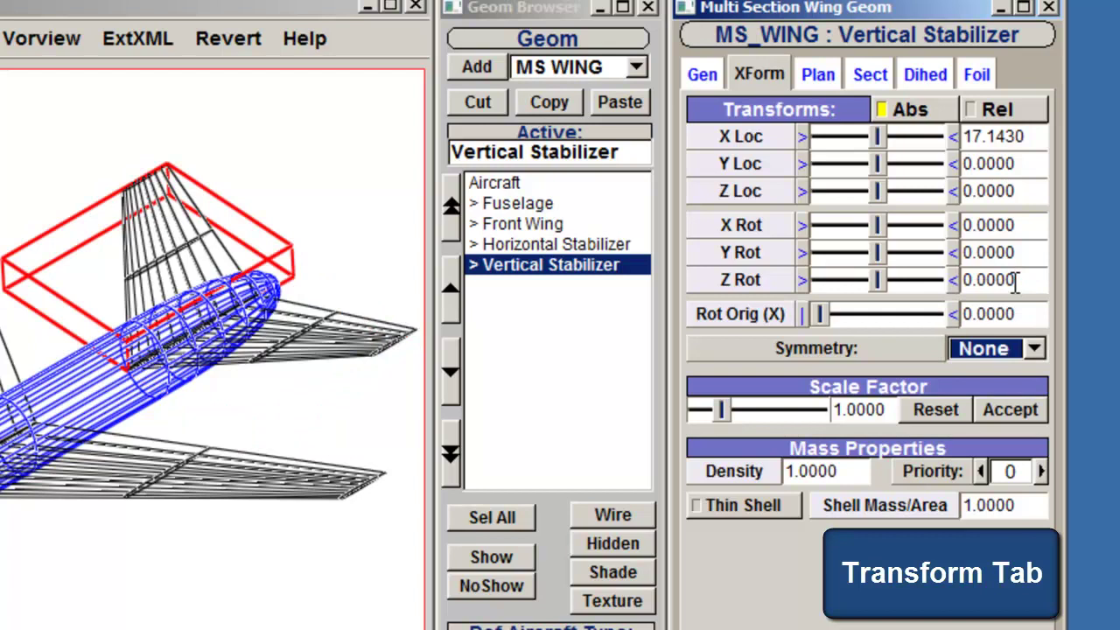
drag(1034, 225, 902, 226)
text(90)
key(Return)
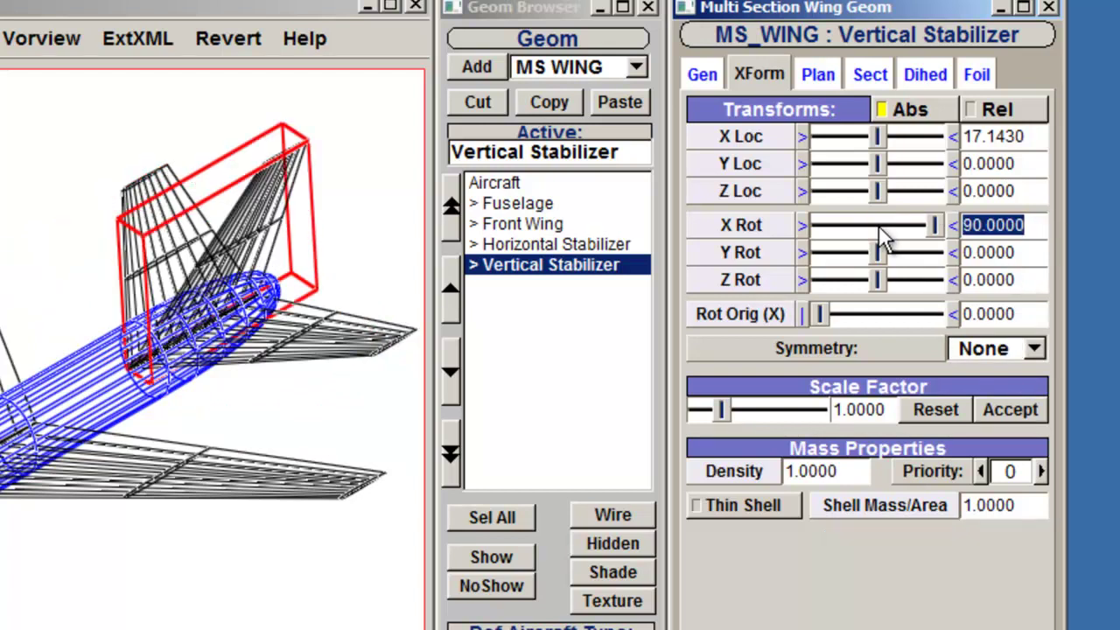
- Set the Vertical Stabilizer's first dihedral angle at joint 0 to 0
click(927, 77)
drag(1035, 187, 913, 197)
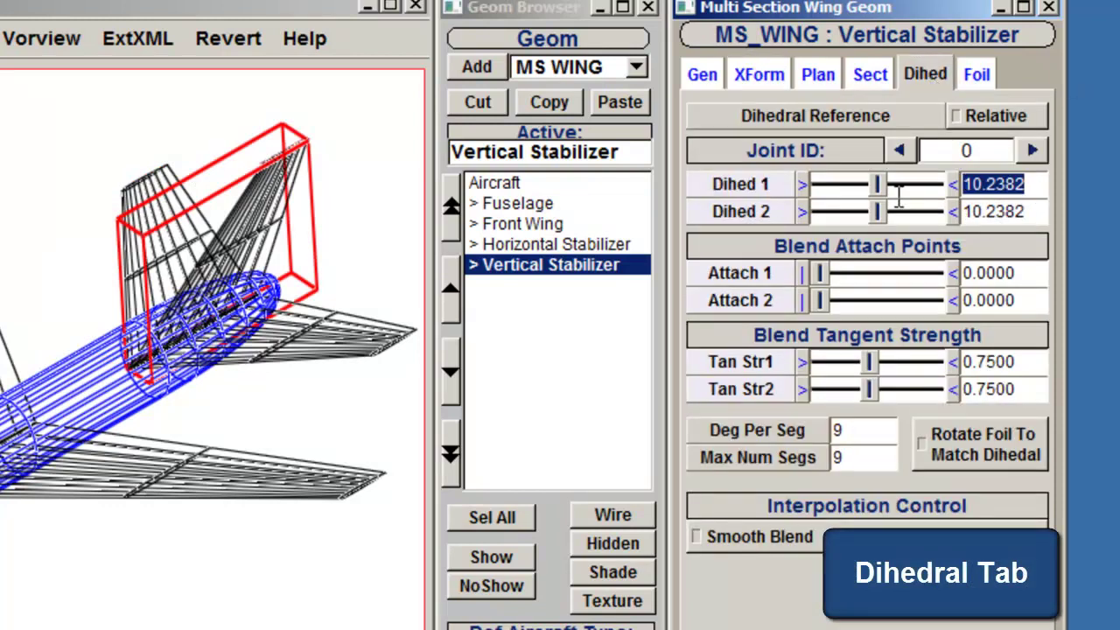
text(0)
key(Return)
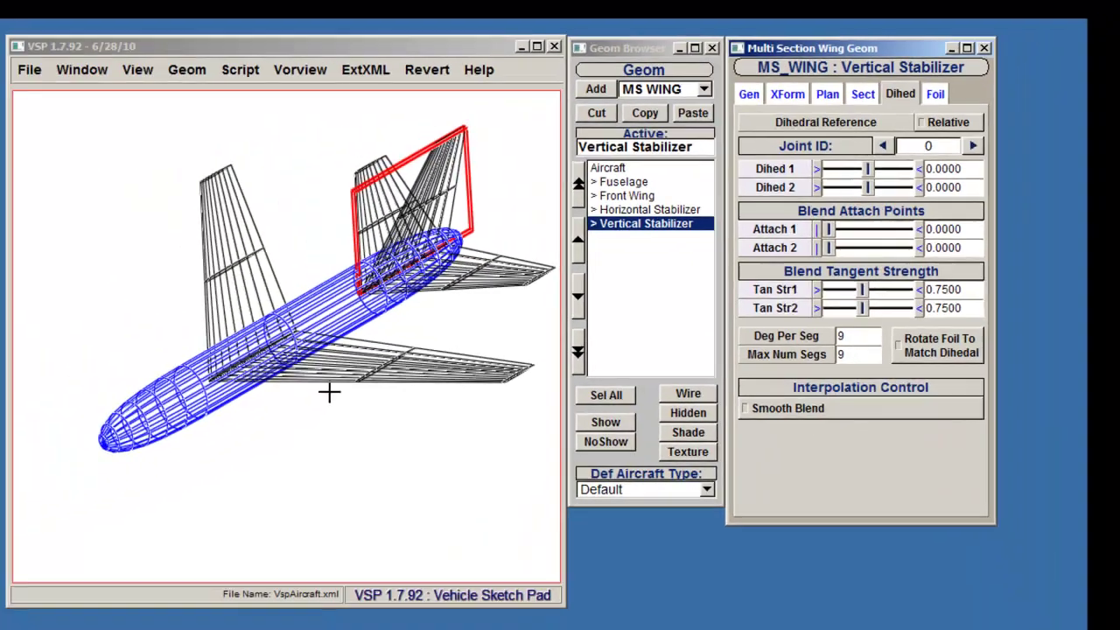
- Make the top-level Aircraft component active in place of the Vertical Stabilizer to view the whole model
drag(125, 475, 273, 328)
drag(456, 269, 425, 367)
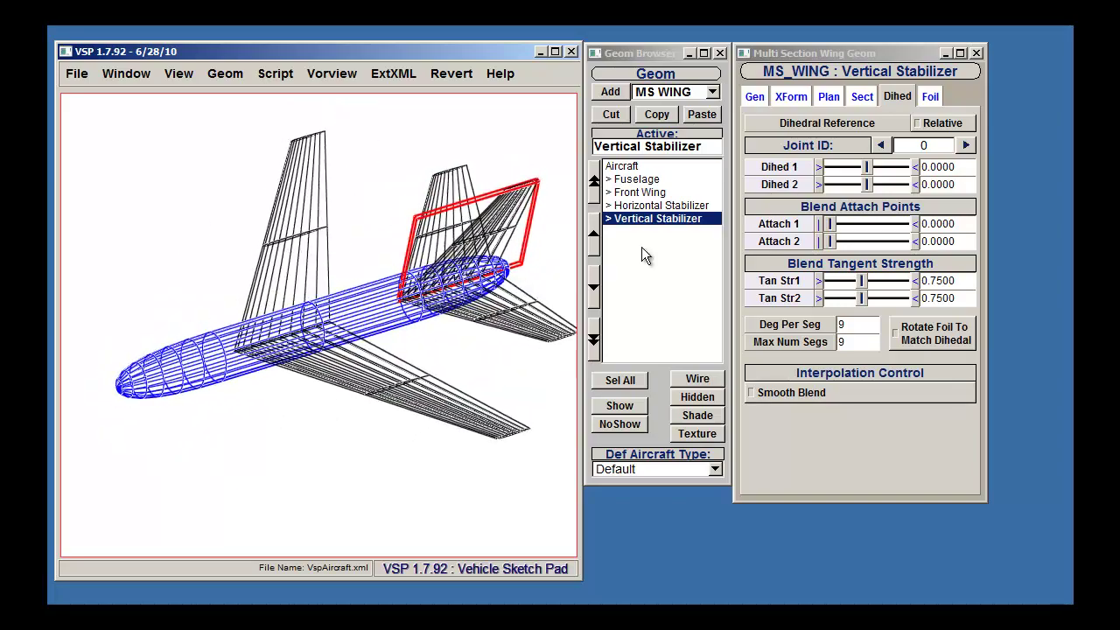
click(621, 165)
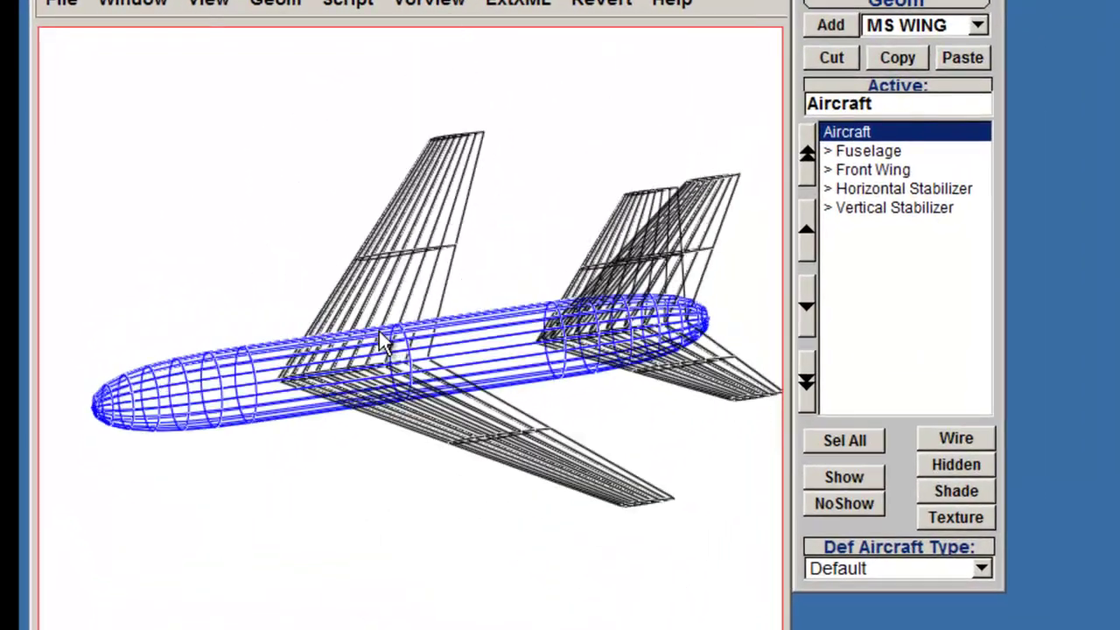